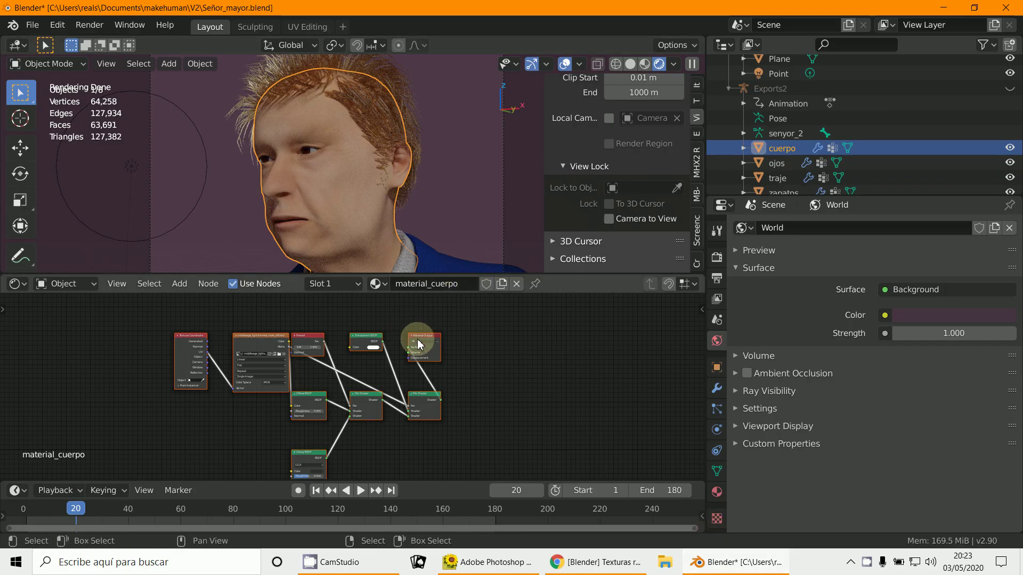
Step: Move the Material Output node to the far right of the shader nodes and shift the image texture node slightly left
{"action": "left_click_drag", "start_coordinate": [419, 337], "coordinate": [595, 397]}
{"action": "scroll", "coordinate": [500, 397], "scroll_direction": "up", "scroll_amount": 3}
{"action": "scroll", "coordinate": [431, 367], "scroll_direction": "up", "scroll_amount": 3}
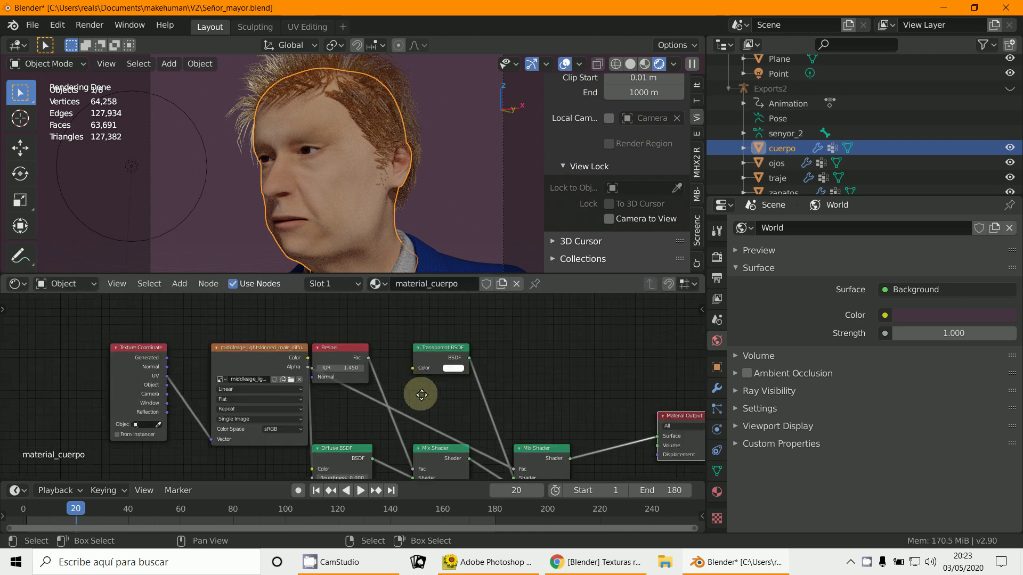
{"action": "left_click_drag", "start_coordinate": [242, 350], "coordinate": [215, 350]}
Step: Delete the Fresnel, Transparent, Diffuse, Glossy and both Mix Shader nodes from material_cuerpo
{"action": "left_click", "coordinate": [498, 432]}
{"action": "scroll", "coordinate": [498, 431], "scroll_direction": "down", "scroll_amount": 1}
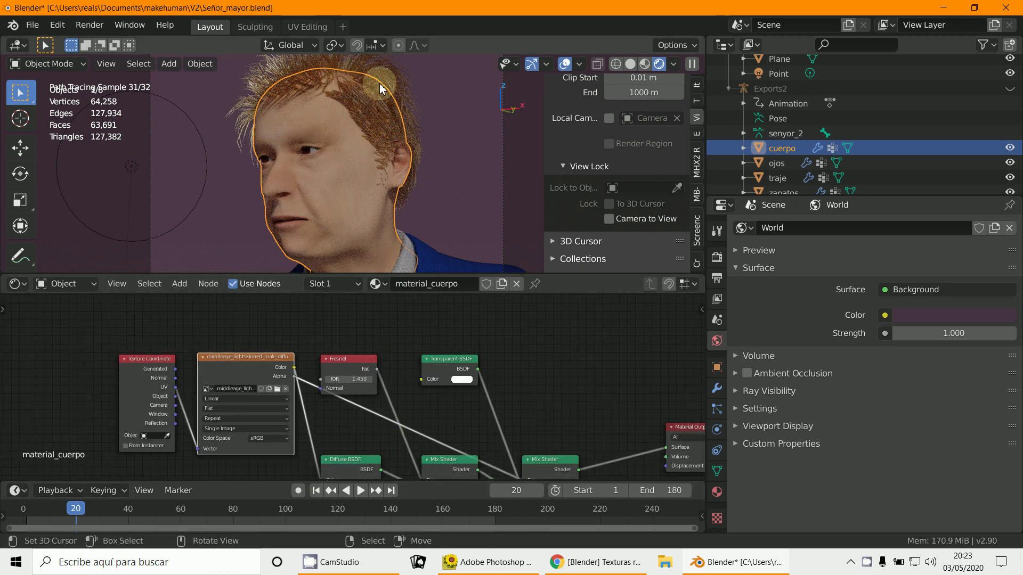
{"action": "scroll", "coordinate": [408, 342], "scroll_direction": "down", "scroll_amount": 1}
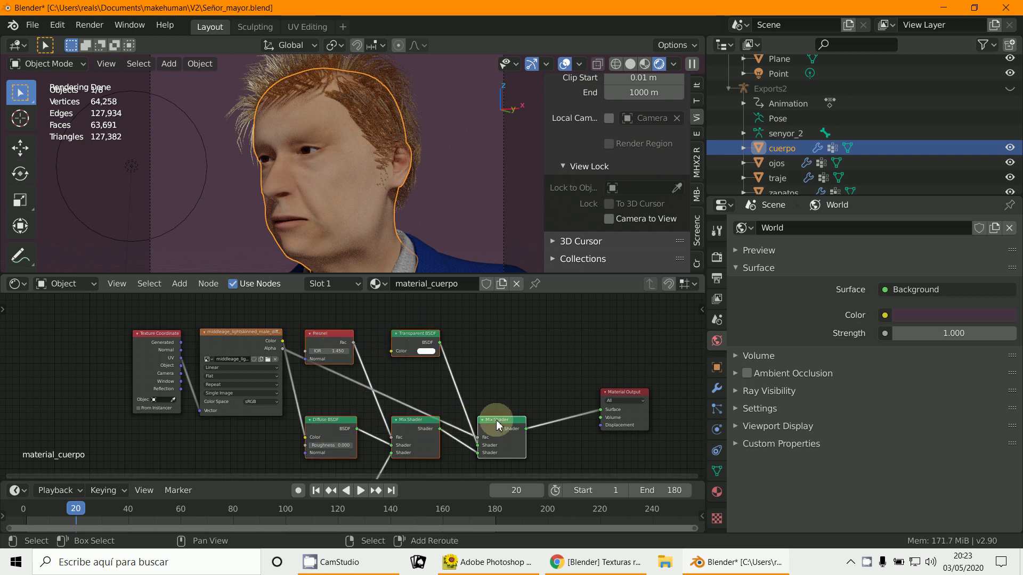
{"action": "key", "text": "Delete"}
{"action": "middle_click_drag", "start_coordinate": [484, 434], "coordinate": [480, 359]}
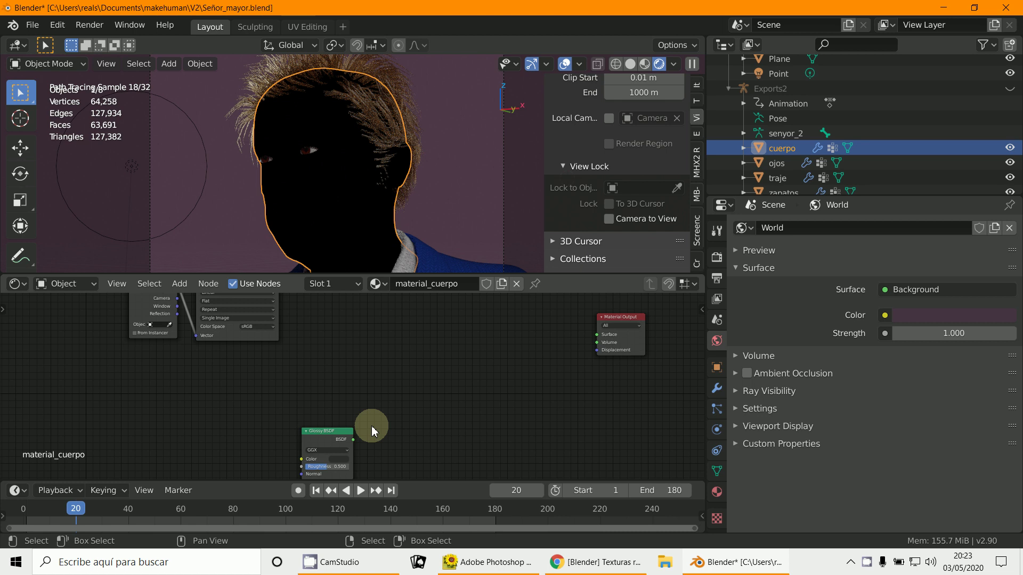
{"action": "left_click", "coordinate": [350, 432]}
{"action": "key", "text": "x"}
{"action": "scroll", "coordinate": [363, 442], "scroll_direction": "up", "scroll_amount": 3, "text": "shift"}
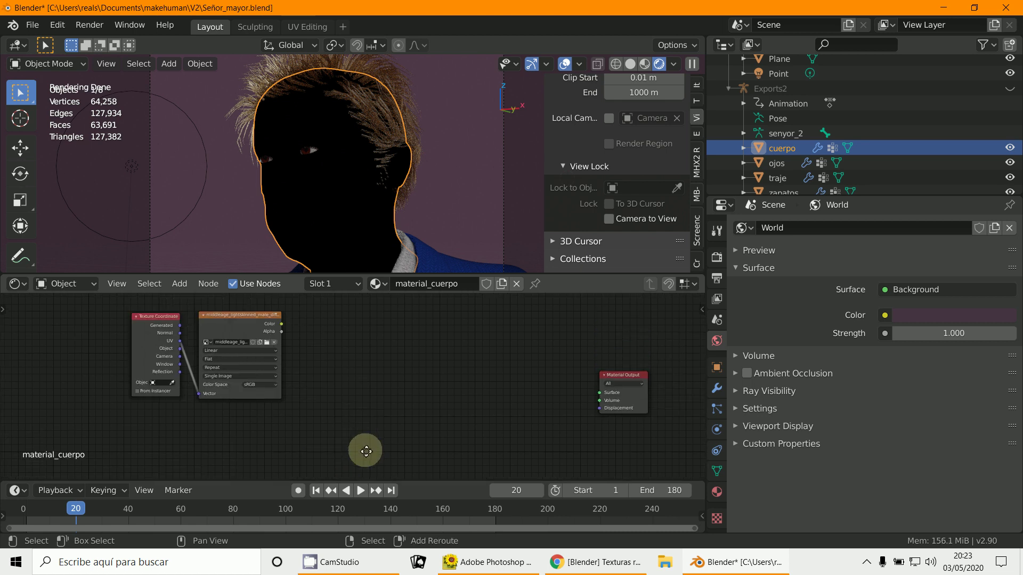
Step: Add a Principled BSDF shader before the Material Output and connect its BSDF output to the Surface input
{"action": "left_click", "coordinate": [187, 290]}
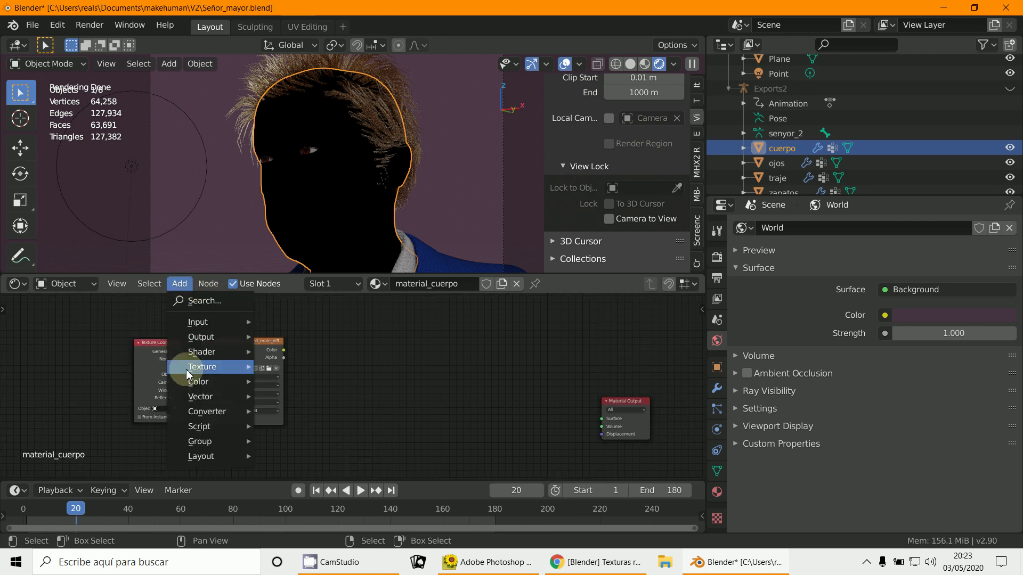
{"action": "mouse_move", "coordinate": [212, 357]}
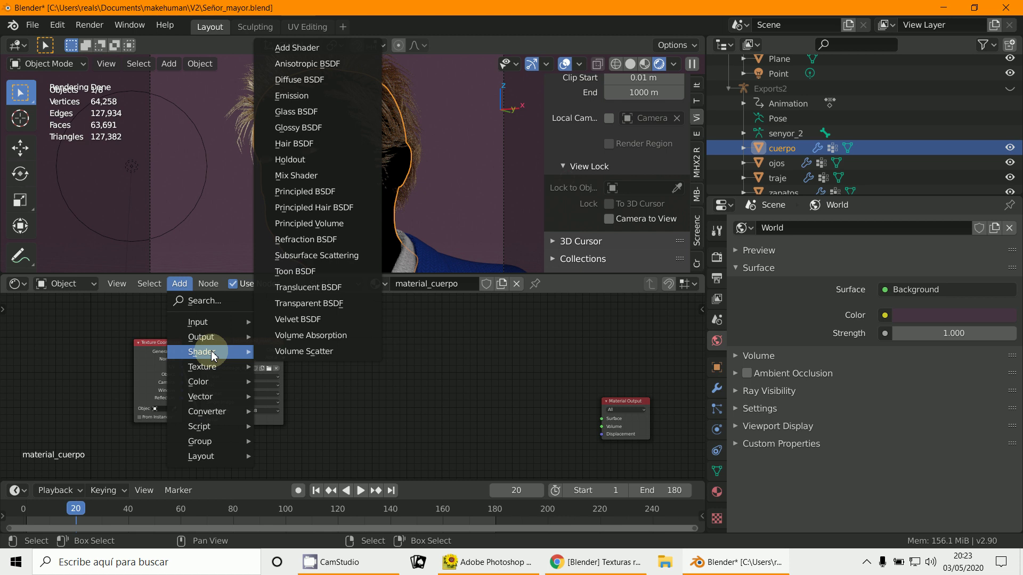
{"action": "left_click", "coordinate": [317, 193]}
{"action": "left_click", "coordinate": [521, 406]}
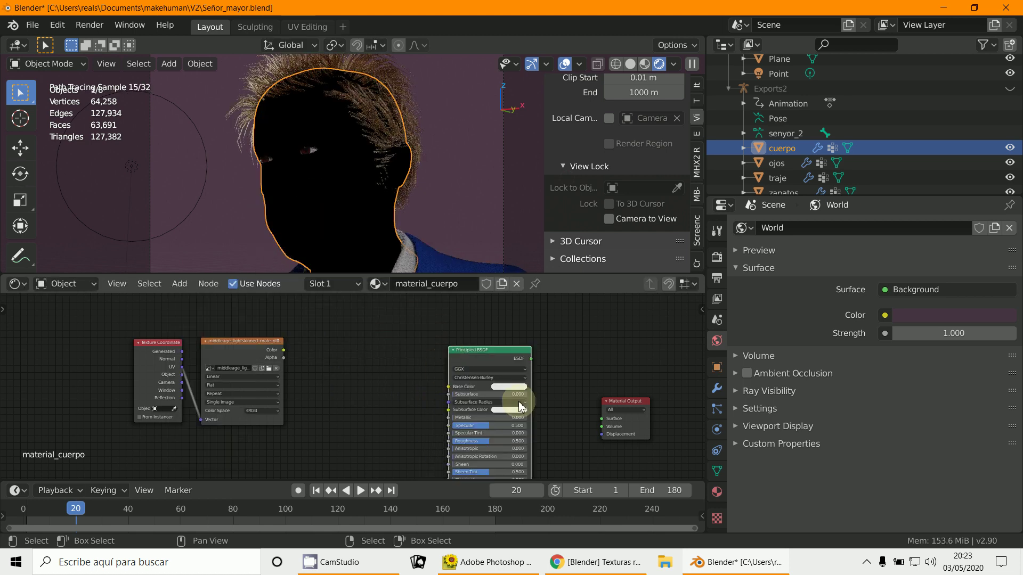
{"action": "middle_click_drag", "start_coordinate": [546, 408], "coordinate": [453, 425]}
{"action": "scroll", "coordinate": [447, 394], "scroll_direction": "up", "scroll_amount": 1}
{"action": "left_click_drag", "start_coordinate": [440, 380], "coordinate": [553, 366]}
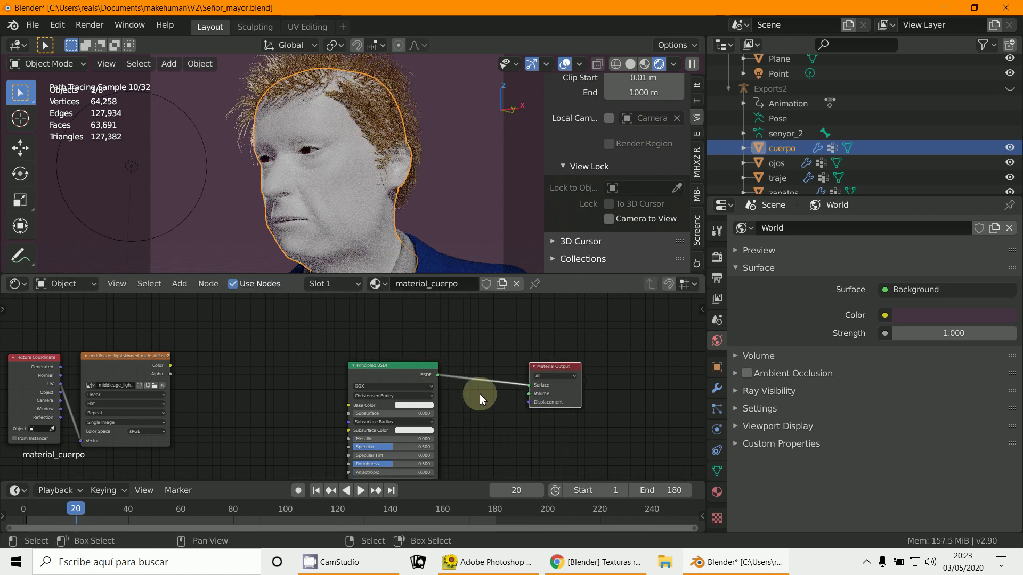
Step: Set the Principled BSDF's Specular to 0.175 and its Roughness to 0.467
{"action": "scroll", "coordinate": [472, 421], "scroll_direction": "up", "scroll_amount": 1}
{"action": "middle_click_drag", "start_coordinate": [472, 421], "coordinate": [499, 361]}
{"action": "left_click_drag", "start_coordinate": [420, 411], "coordinate": [394, 437]}
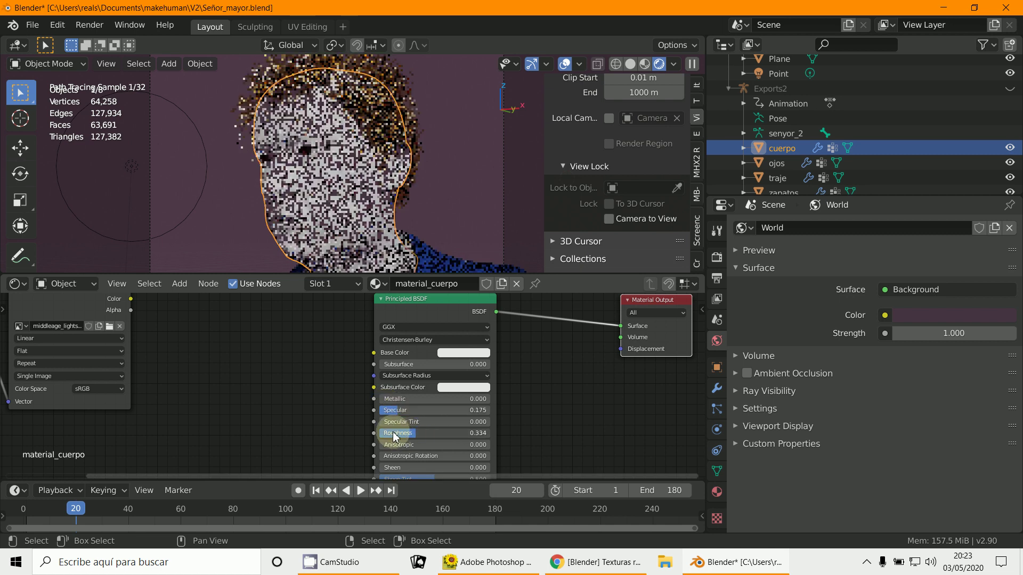
Step: Connect the skin image texture's Color output to the Principled BSDF's Base Color
{"action": "scroll", "coordinate": [477, 440], "scroll_direction": "down", "scroll_amount": 2}
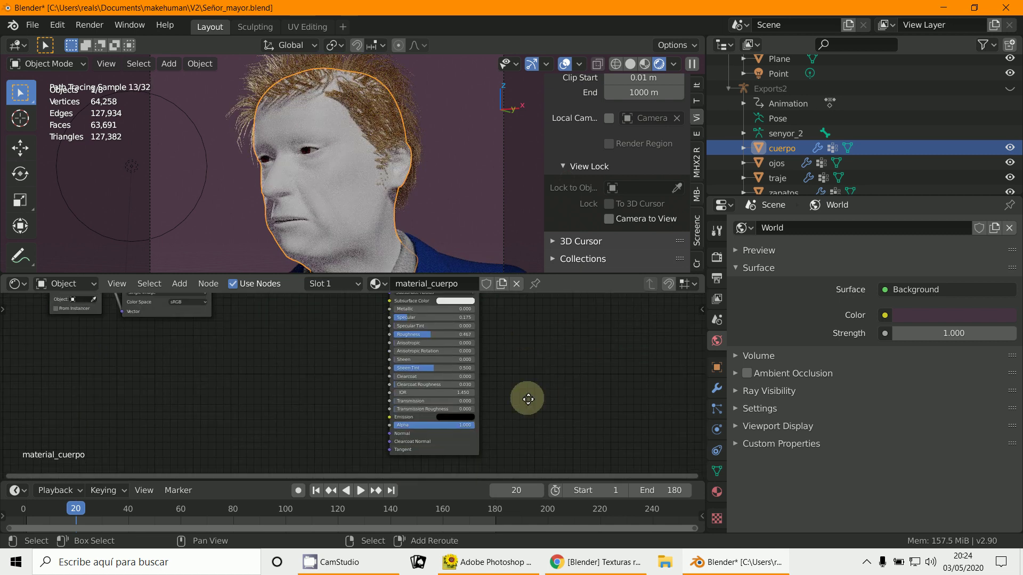
{"action": "middle_click_drag", "start_coordinate": [356, 428], "coordinate": [364, 434]}
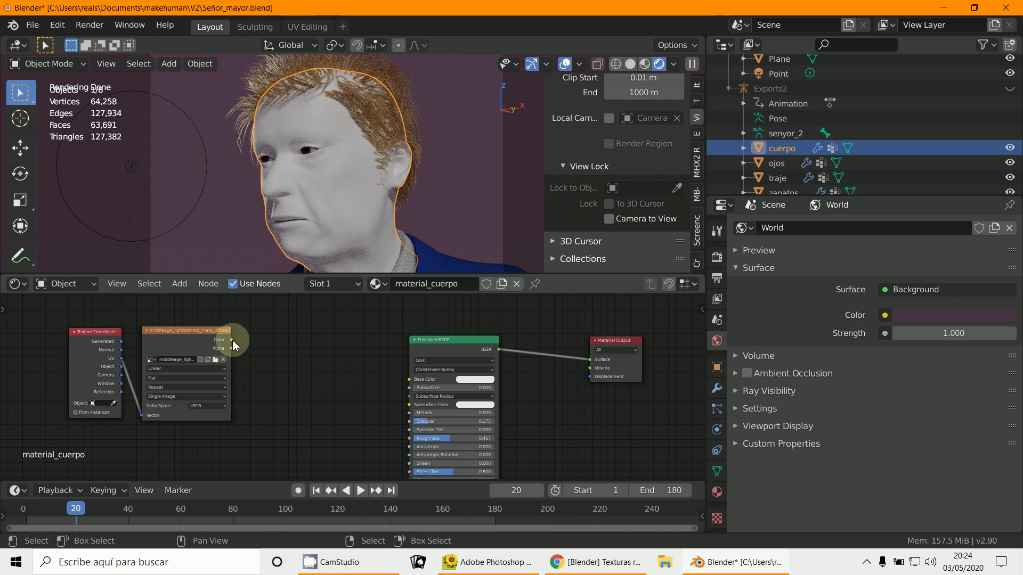
{"action": "left_click_drag", "start_coordinate": [232, 340], "coordinate": [413, 386]}
{"action": "scroll", "coordinate": [464, 410], "scroll_direction": "up", "scroll_amount": 3}
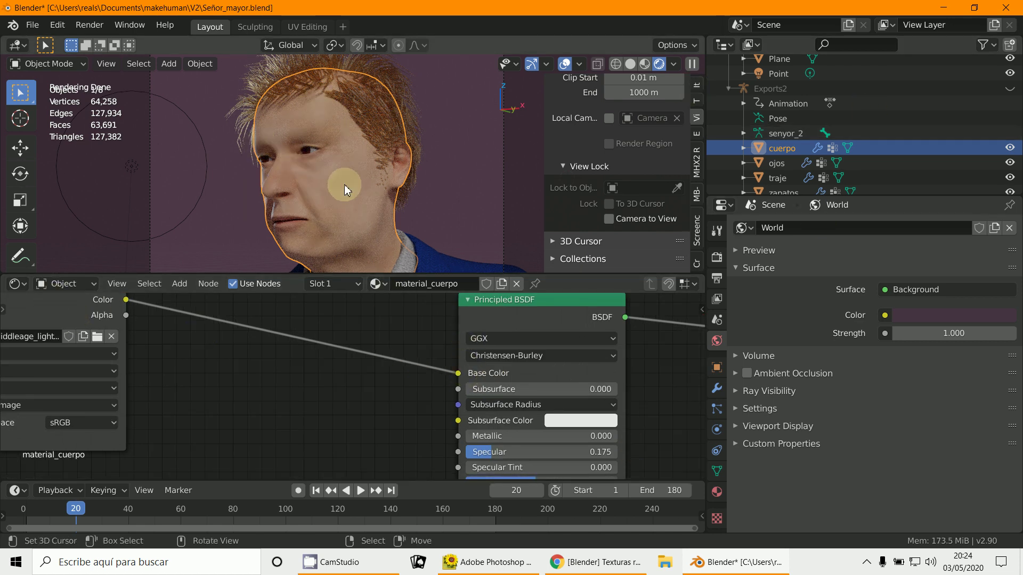
{"action": "scroll", "coordinate": [496, 443], "scroll_direction": "down", "scroll_amount": 4}
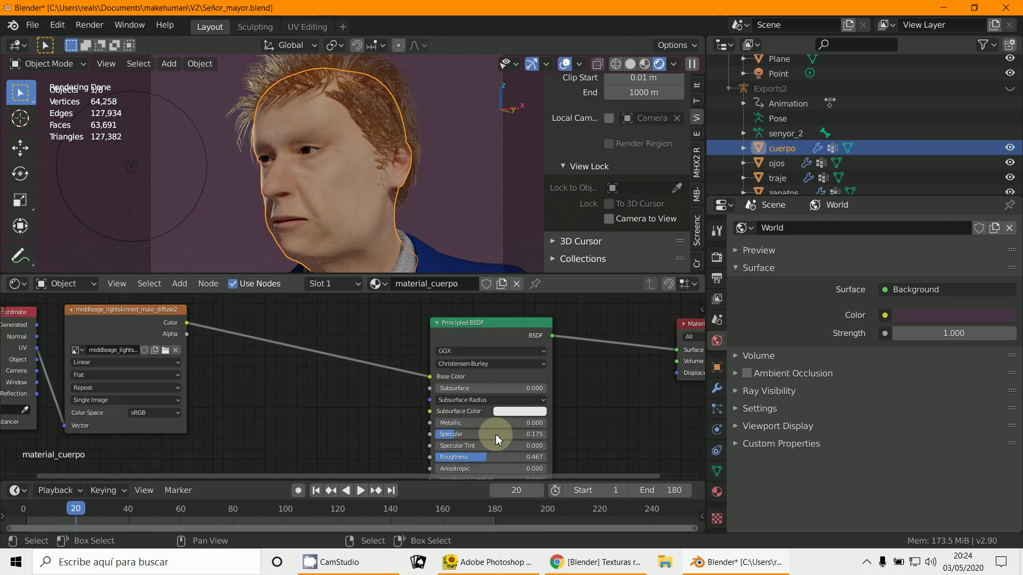
Step: Adjust the skin's shine by setting Specular to 0.099 and Roughness to 0.341 on the Principled BSDF
{"action": "mouse_move", "coordinate": [495, 444]}
{"action": "middle_mouse_down"}
{"action": "mouse_move", "coordinate": [494, 366]}
{"action": "mouse_move", "coordinate": [486, 427]}
{"action": "middle_mouse_up"}
{"action": "scroll", "coordinate": [487, 426], "scroll_direction": "up", "scroll_amount": 2}
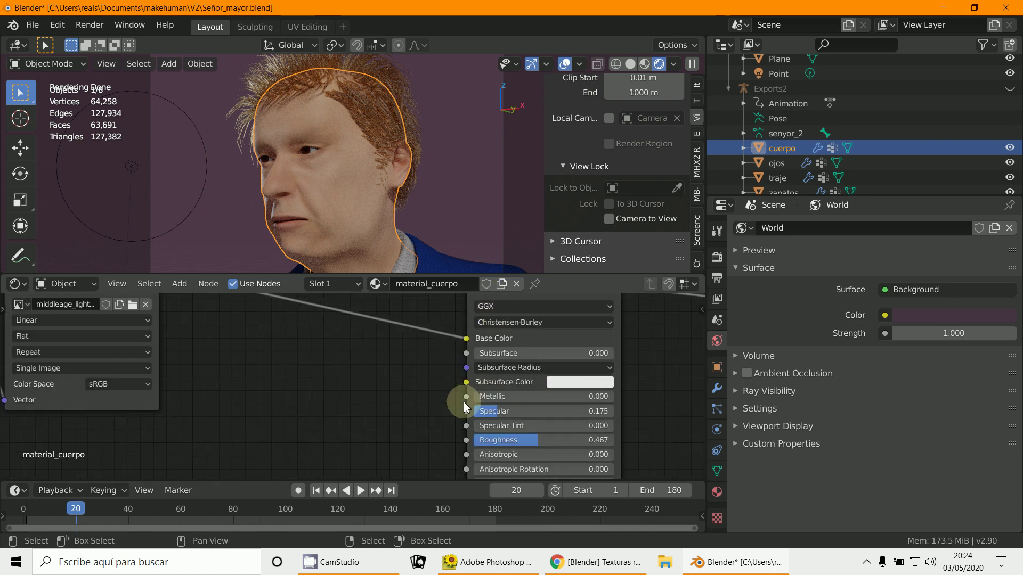
{"action": "mouse_move", "coordinate": [487, 410]}
{"action": "left_mouse_down"}
{"action": "mouse_move", "coordinate": [567, 426]}
{"action": "mouse_move", "coordinate": [470, 441]}
{"action": "mouse_move", "coordinate": [537, 447]}
{"action": "left_mouse_up"}
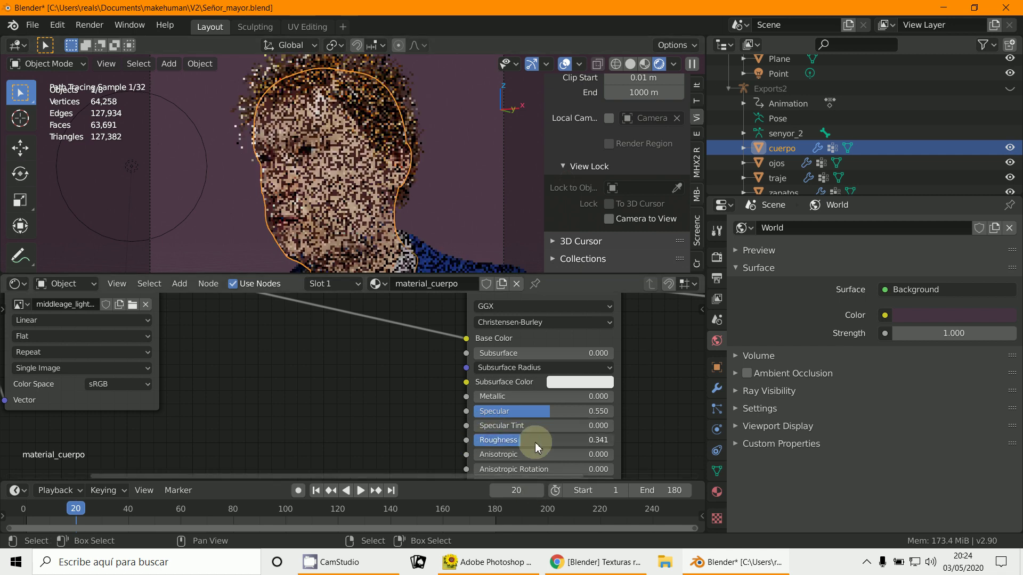
{"action": "left_click_drag", "start_coordinate": [538, 411], "coordinate": [465, 416]}
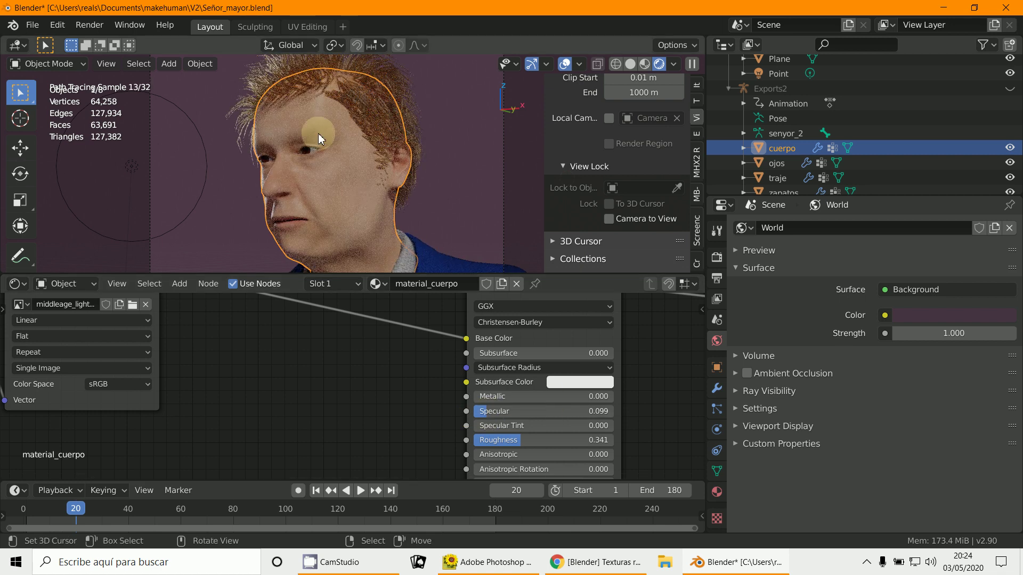
Step: Add a Bump node and place it below the image texture, to the left of the Principled BSDF
{"action": "middle_click_drag", "start_coordinate": [420, 363], "coordinate": [442, 340]}
{"action": "scroll", "coordinate": [390, 371], "scroll_direction": "down", "scroll_amount": 3}
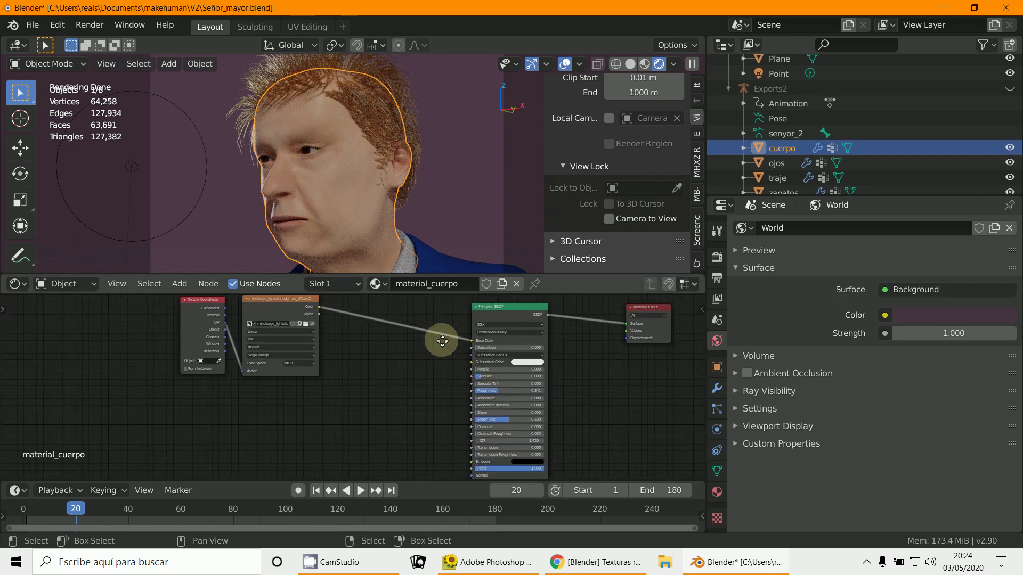
{"action": "left_click", "coordinate": [181, 289]}
{"action": "mouse_move", "coordinate": [201, 398]}
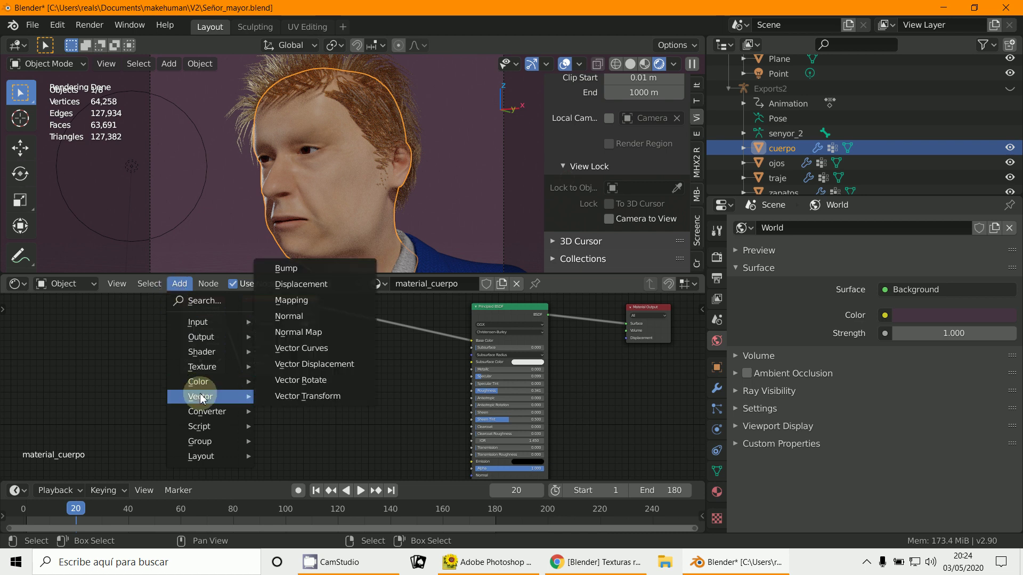
{"action": "left_click", "coordinate": [312, 269]}
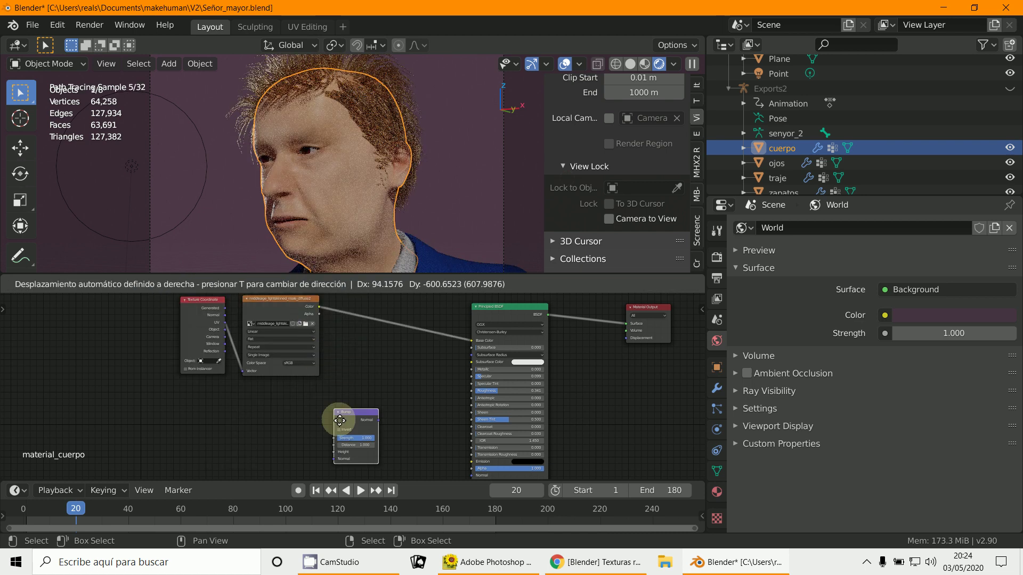
{"action": "left_click", "coordinate": [390, 403]}
{"action": "scroll", "coordinate": [390, 404], "scroll_direction": "up", "scroll_amount": 1}
{"action": "middle_click_drag", "start_coordinate": [390, 404], "coordinate": [356, 407]}
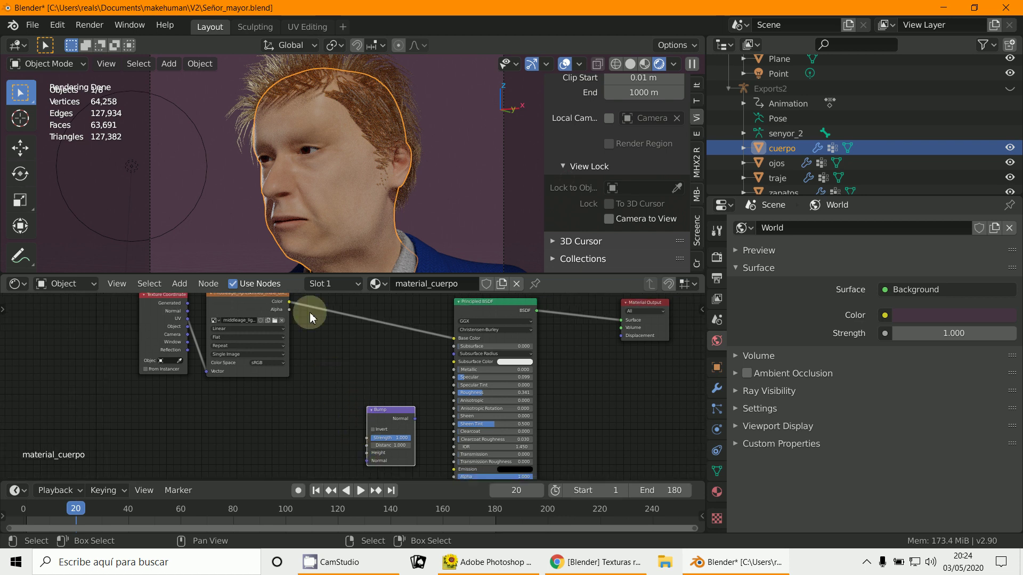
Step: Link the image texture's Color to the Bump's Height, and the Bump's Normal output to the Principled BSDF's Normal input
{"action": "left_click_drag", "start_coordinate": [290, 305], "coordinate": [366, 453]}
{"action": "scroll", "coordinate": [434, 413], "scroll_direction": "up", "scroll_amount": 3}
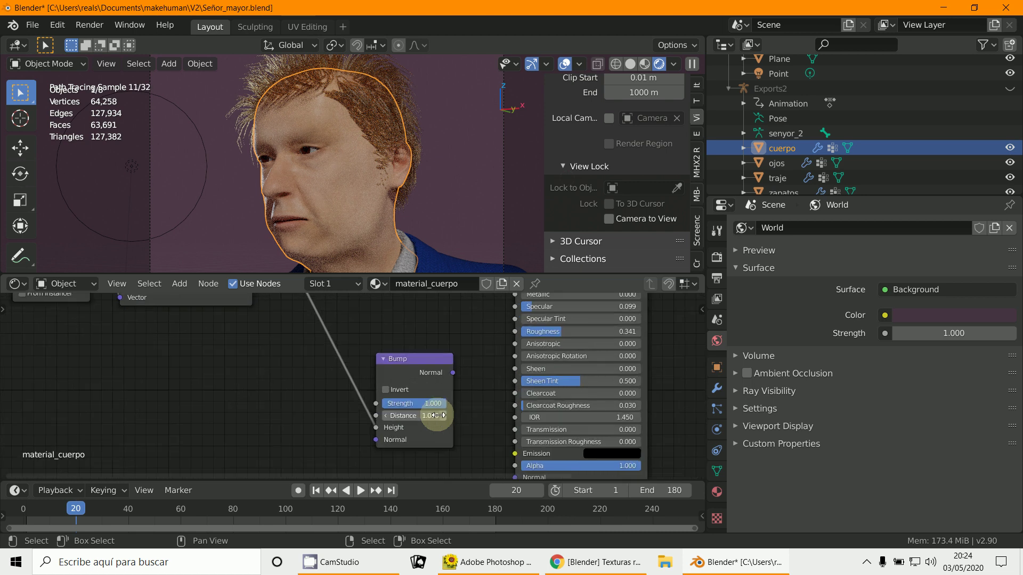
{"action": "scroll", "coordinate": [434, 412], "scroll_direction": "up", "scroll_amount": 5}
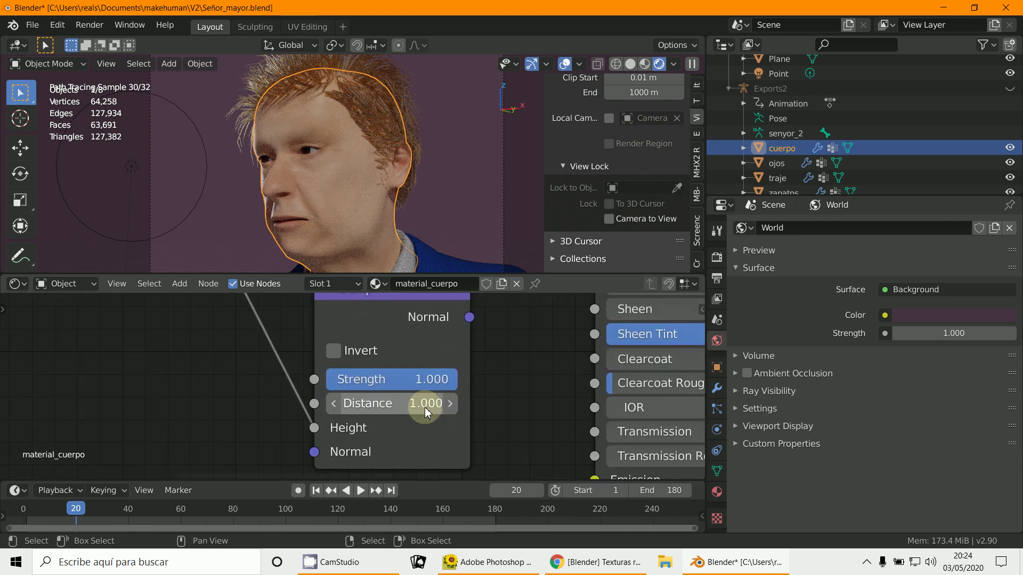
{"action": "scroll", "coordinate": [425, 408], "scroll_direction": "down", "scroll_amount": 4}
{"action": "mouse_move", "coordinate": [409, 416]}
{"action": "middle_mouse_down"}
{"action": "mouse_move", "coordinate": [358, 442]}
{"action": "mouse_move", "coordinate": [396, 402]}
{"action": "mouse_move", "coordinate": [402, 416]}
{"action": "middle_mouse_up"}
{"action": "scroll", "coordinate": [370, 439], "scroll_direction": "down", "scroll_amount": 2}
{"action": "left_click_drag", "start_coordinate": [349, 339], "coordinate": [440, 443]}
{"action": "middle_click_drag", "start_coordinate": [401, 465], "coordinate": [442, 519]}
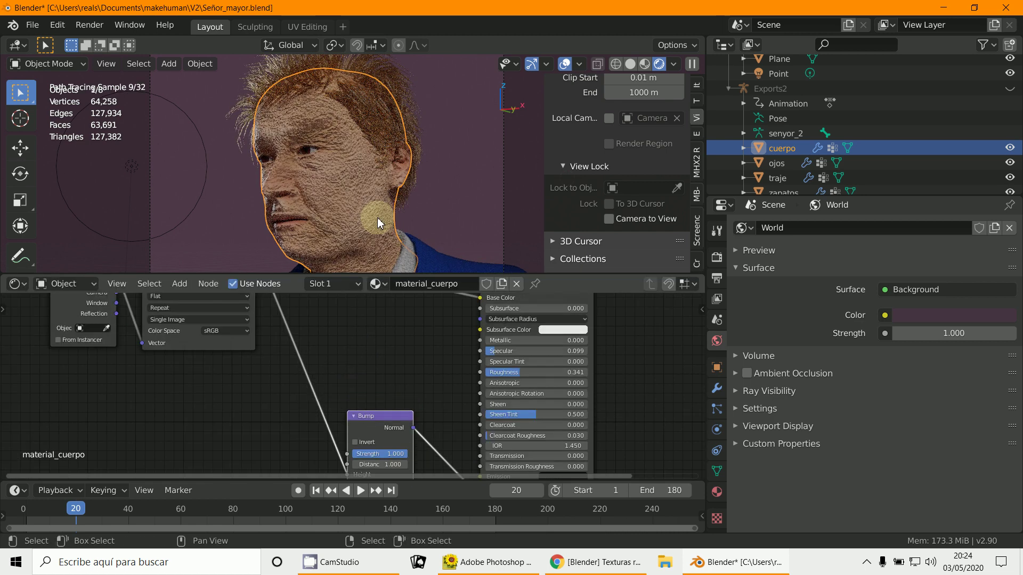
Step: Set the Bump node's Strength to 0.05
{"action": "scroll", "coordinate": [248, 325], "scroll_direction": "down", "scroll_amount": 3}
{"action": "middle_click_drag", "start_coordinate": [254, 354], "coordinate": [274, 446]}
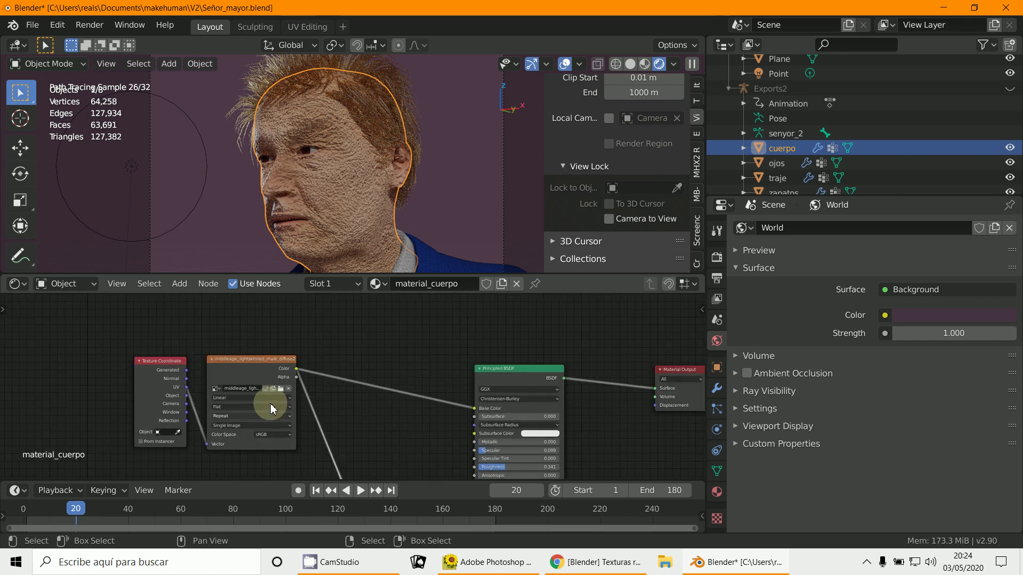
{"action": "scroll", "coordinate": [271, 403], "scroll_direction": "down", "scroll_amount": 1}
{"action": "middle_click_drag", "start_coordinate": [378, 363], "coordinate": [348, 272]}
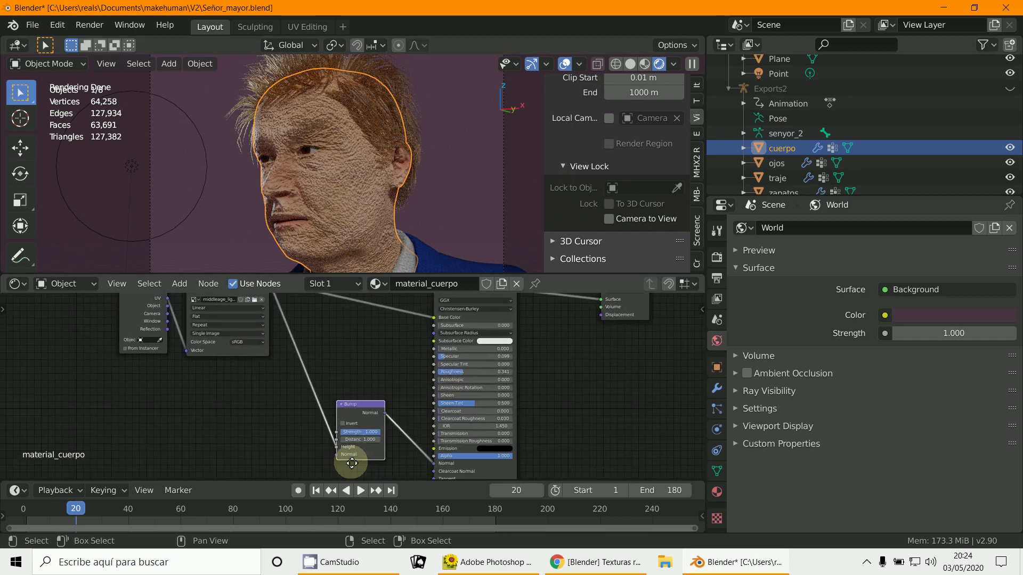
{"action": "scroll", "coordinate": [377, 383], "scroll_direction": "up", "scroll_amount": 6}
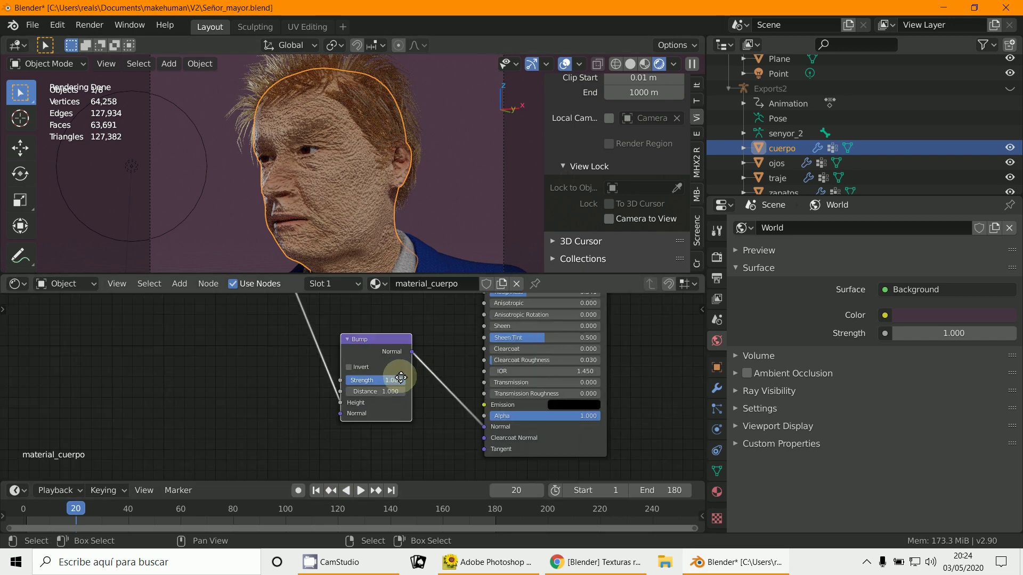
{"action": "type", "text": "0.05"}
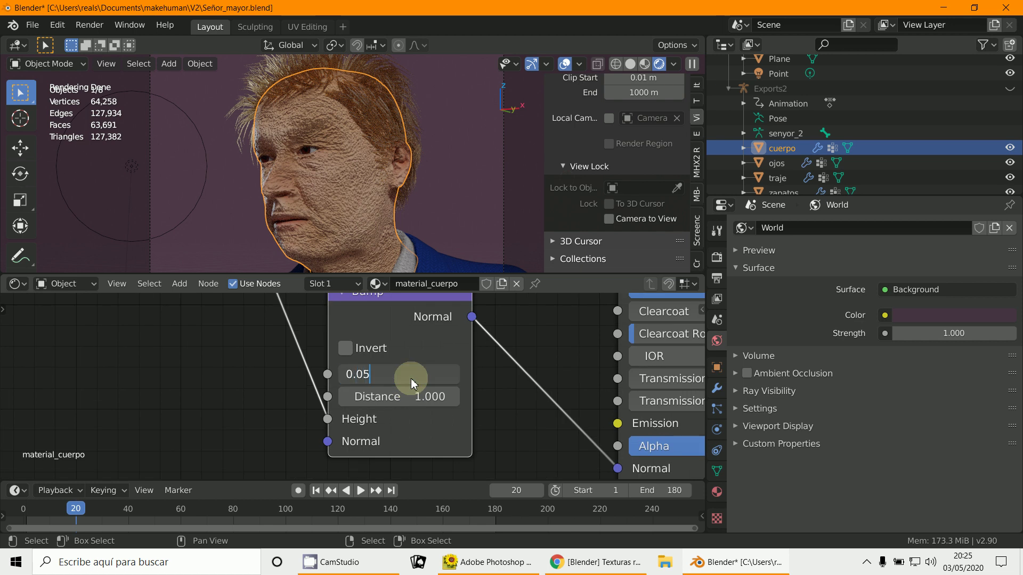
{"action": "key", "text": "Return"}
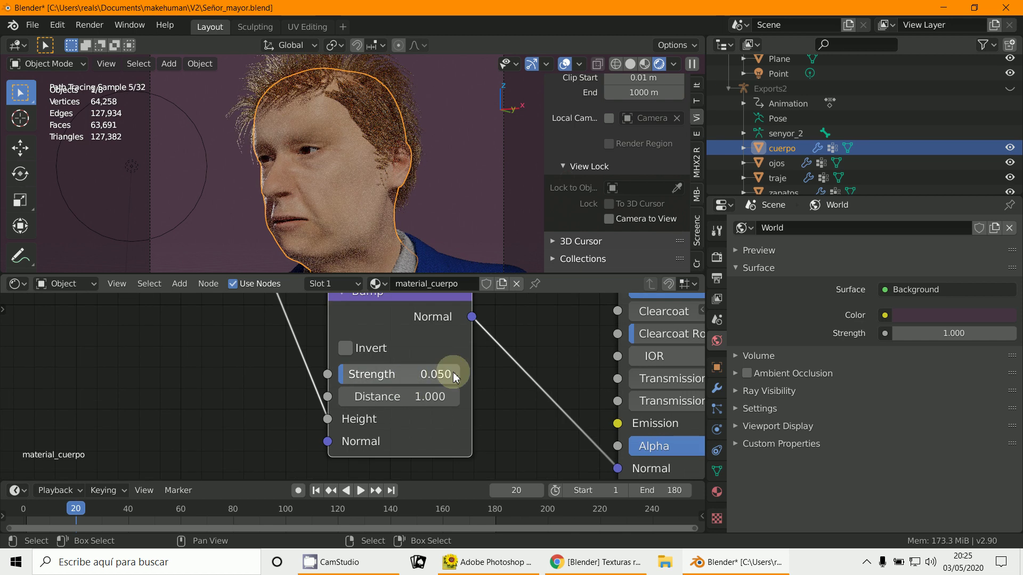
{"action": "scroll", "coordinate": [366, 242], "scroll_direction": "down", "scroll_amount": 3}
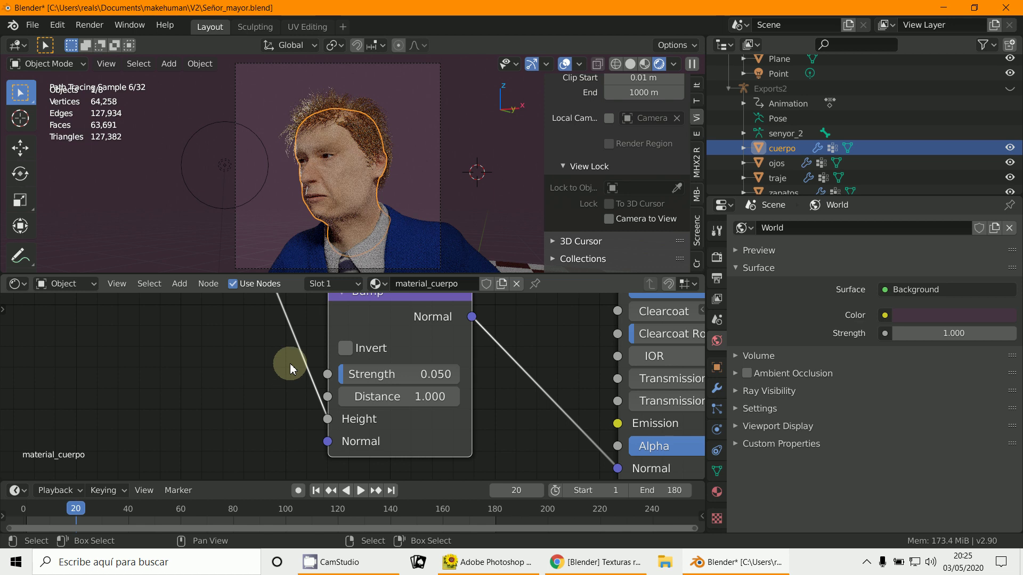
Step: Add a Noise Texture node left of the Bump node and cut the link from the image texture to the Bump's Height
{"action": "middle_click_drag", "start_coordinate": [290, 366], "coordinate": [336, 431]}
{"action": "scroll", "coordinate": [335, 431], "scroll_direction": "down", "scroll_amount": 5}
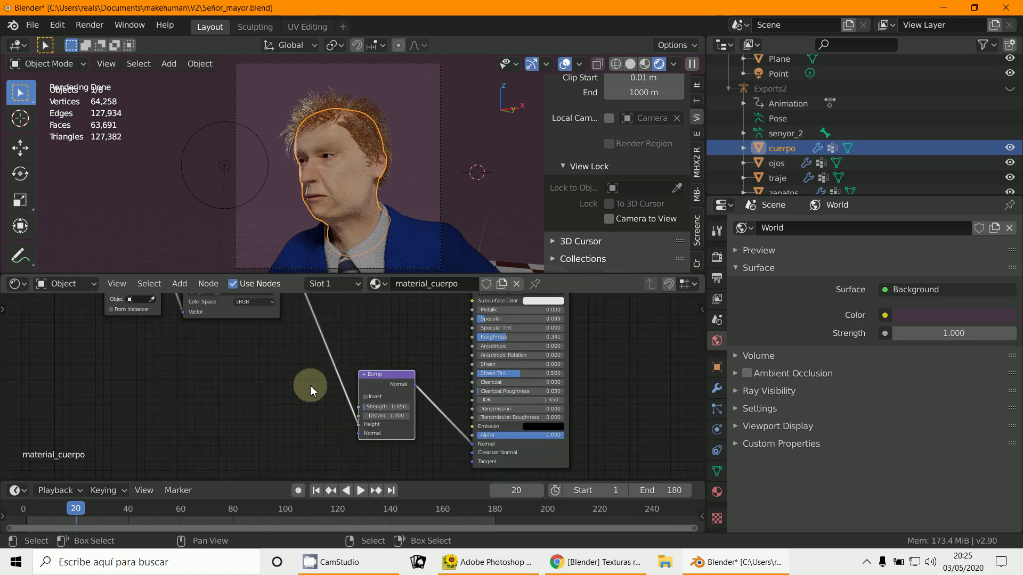
{"action": "left_click", "coordinate": [179, 286]}
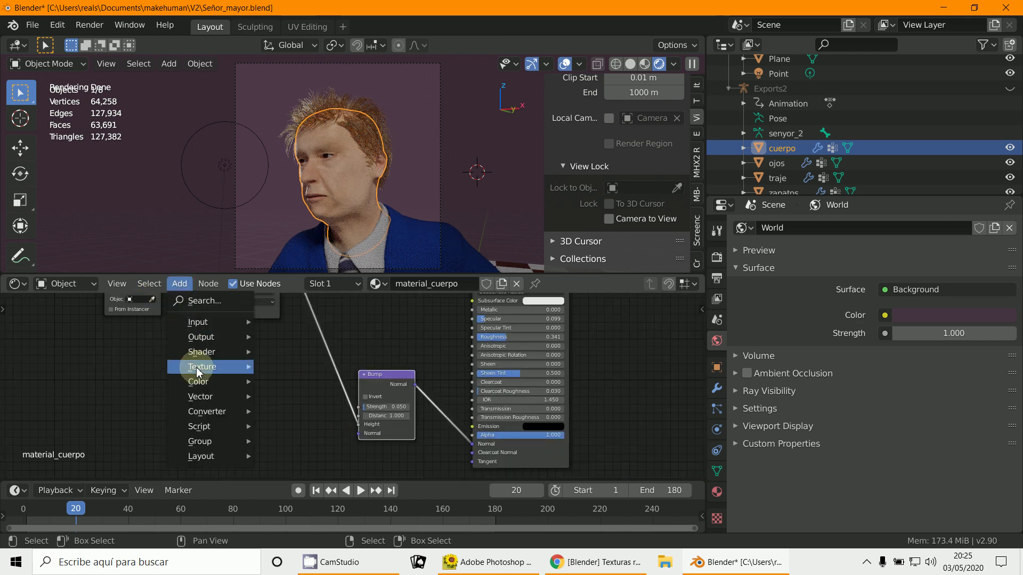
{"action": "mouse_move", "coordinate": [202, 366]}
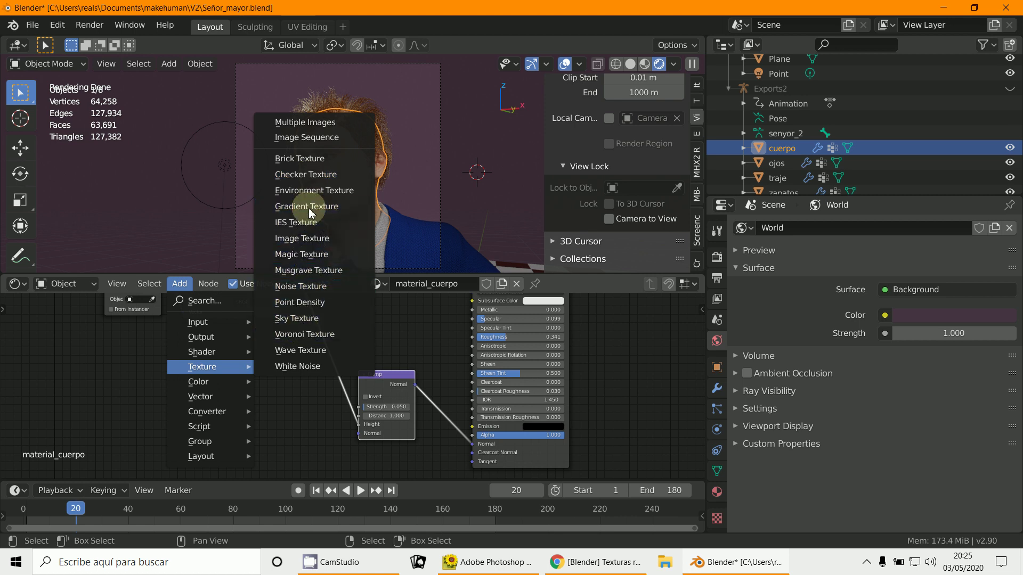
{"action": "left_click", "coordinate": [307, 287]}
{"action": "left_click", "coordinate": [263, 368]}
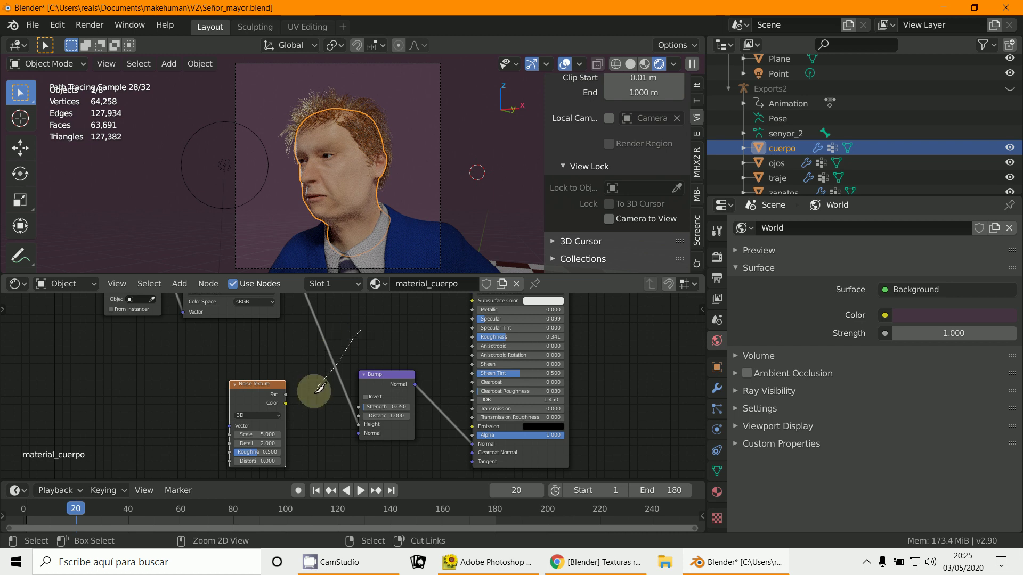
{"action": "right_click_drag", "start_coordinate": [319, 389], "coordinate": [315, 404], "text": "ctrl"}
{"action": "scroll", "coordinate": [316, 404], "scroll_direction": "up", "scroll_amount": 3}
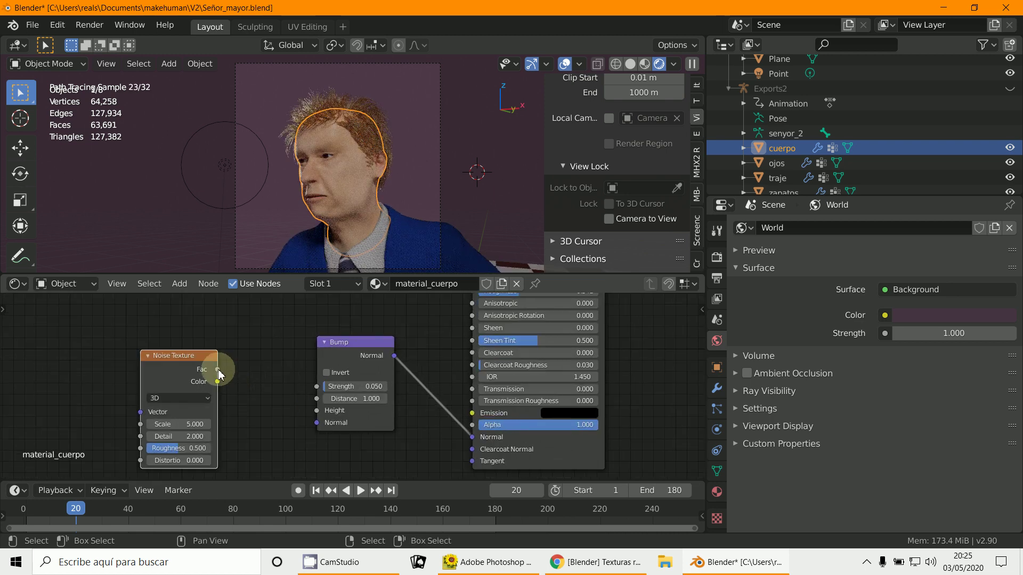
Step: Link the Noise Texture's Fac output to the Bump's Height input and set the noise Scale to 200
{"action": "left_click_drag", "start_coordinate": [218, 369], "coordinate": [253, 340]}
{"action": "scroll", "coordinate": [314, 156], "scroll_direction": "up", "scroll_amount": 8}
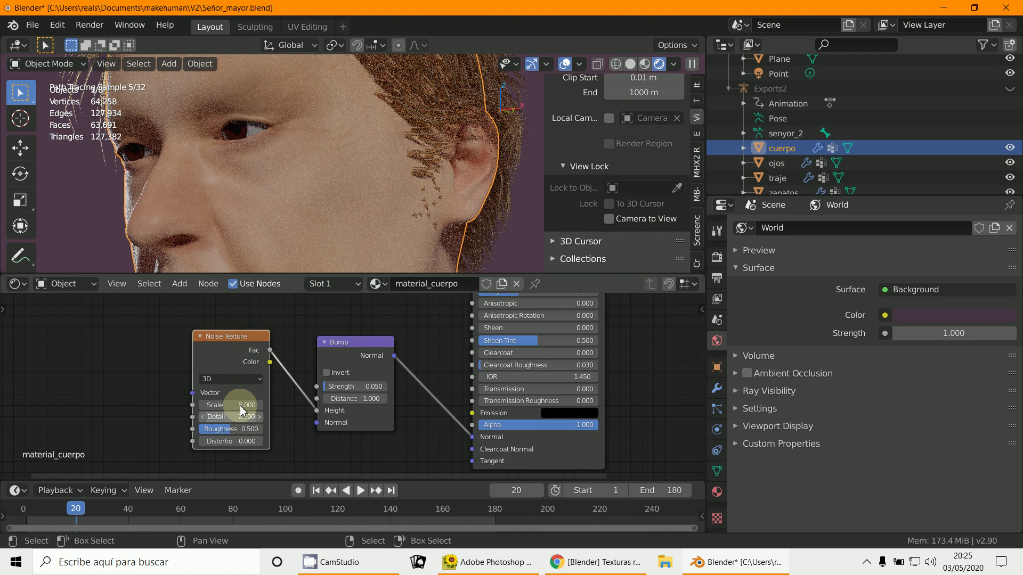
{"action": "left_click", "coordinate": [227, 405]}
{"action": "type", "text": "5.0"}
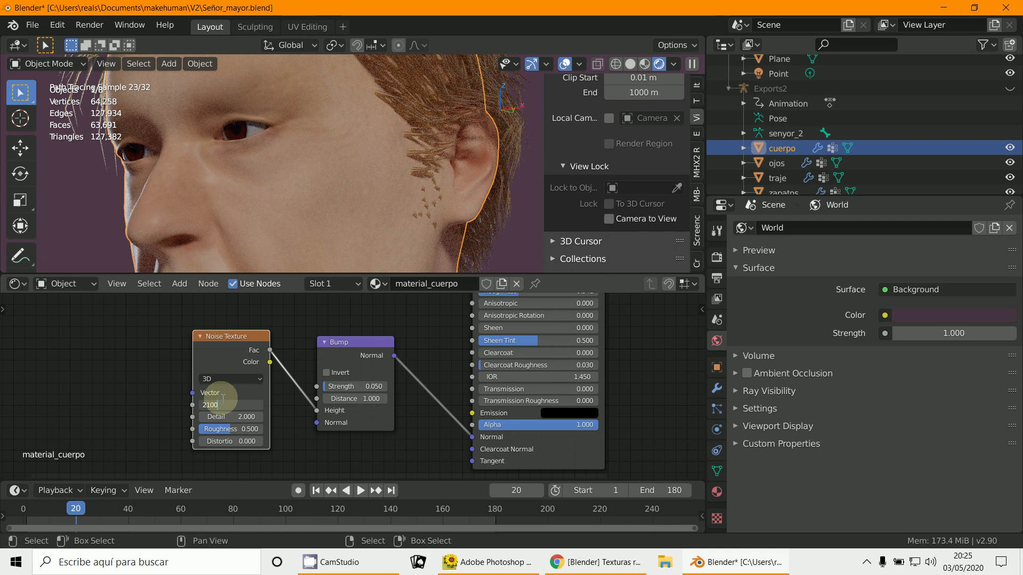
{"action": "type", "text": "200"}
{"action": "key", "text": "Return"}
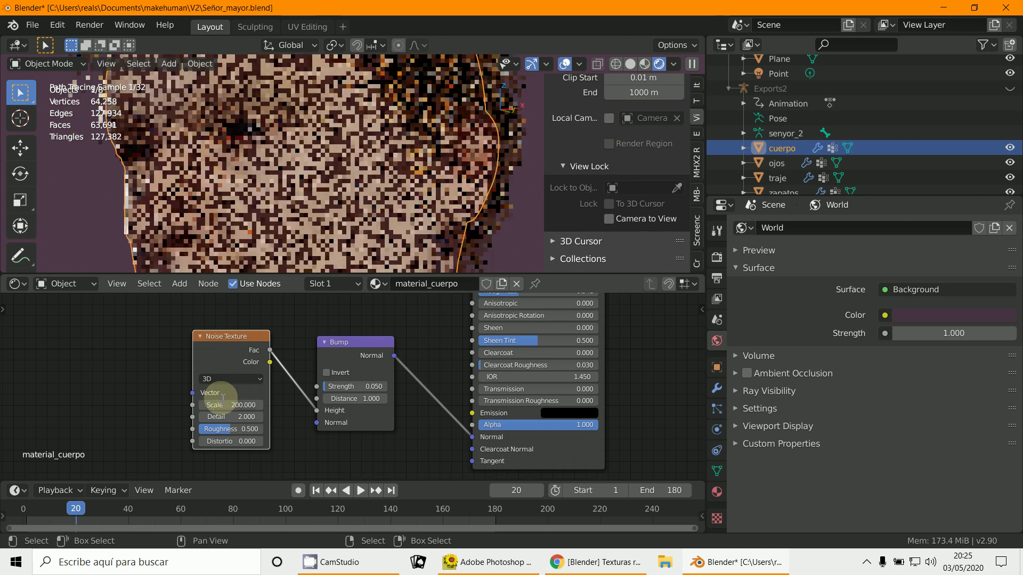
Step: Try a Bump Strength of about 0.209 and inspect the skin around the eye up close
{"action": "scroll", "coordinate": [318, 245], "scroll_direction": "up", "scroll_amount": 2}
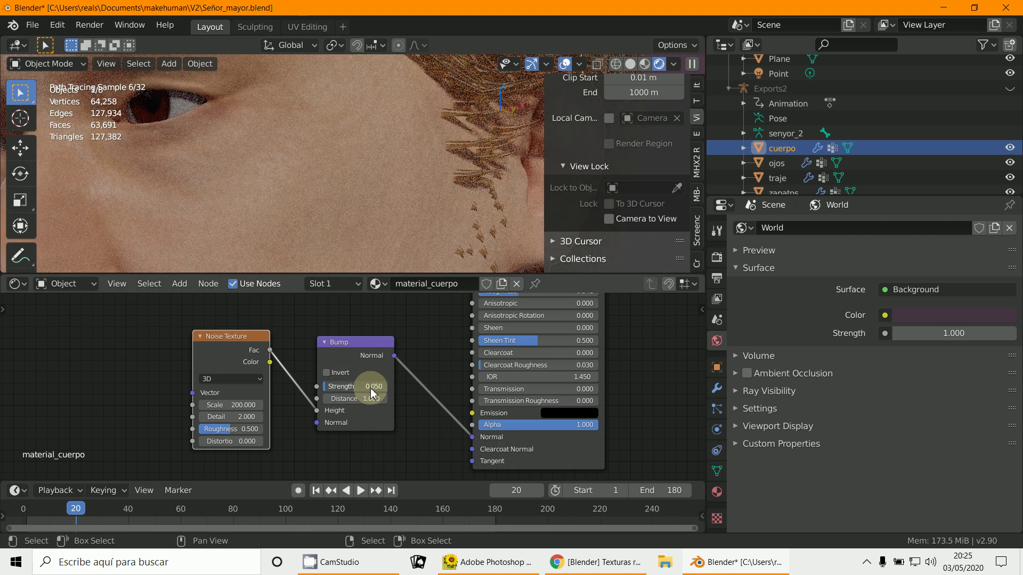
{"action": "left_click_drag", "start_coordinate": [371, 393], "coordinate": [339, 391]}
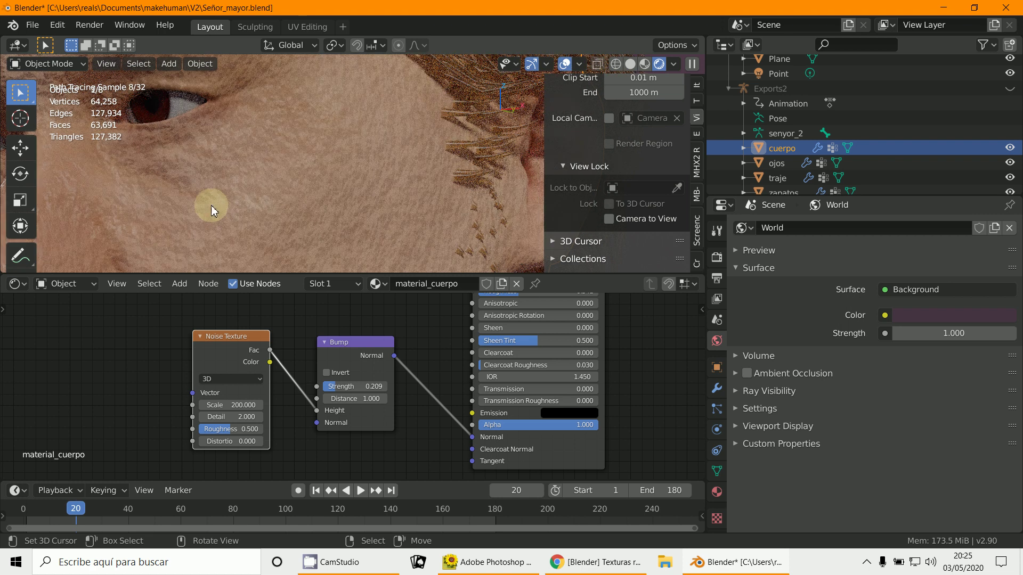
{"action": "scroll", "coordinate": [325, 198], "scroll_direction": "up", "scroll_amount": 1}
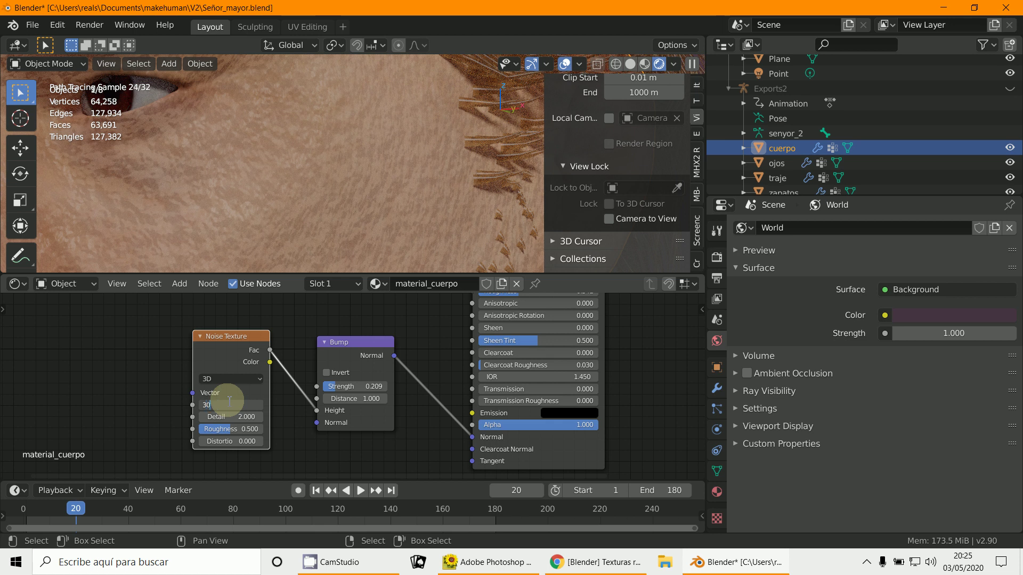
Step: Set the Noise Texture's Scale to 300 and the Bump's Strength to 0.075
{"action": "key", "text": "Return"}
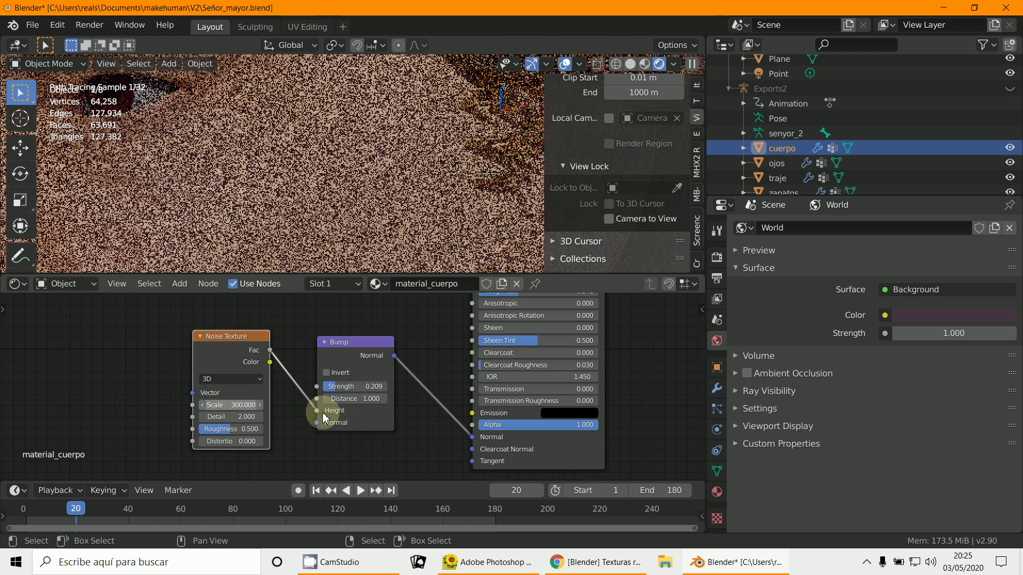
{"action": "left_click", "coordinate": [365, 388]}
{"action": "type", "text": "0.075"}
{"action": "key", "text": "Return"}
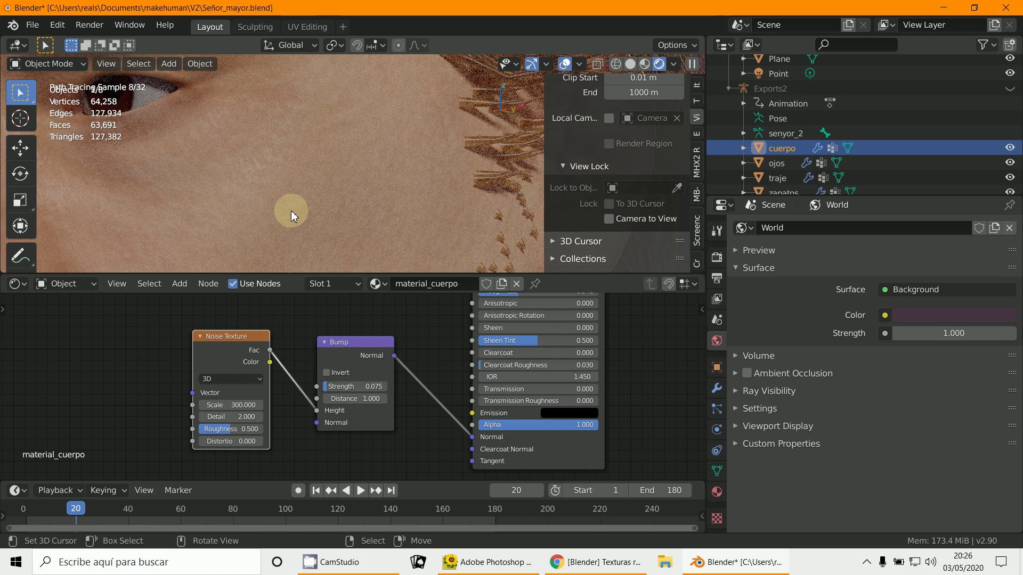
Step: Raise the Principled BSDF's Specular to about 0.252
{"action": "middle_click_drag", "start_coordinate": [438, 344], "coordinate": [398, 403]}
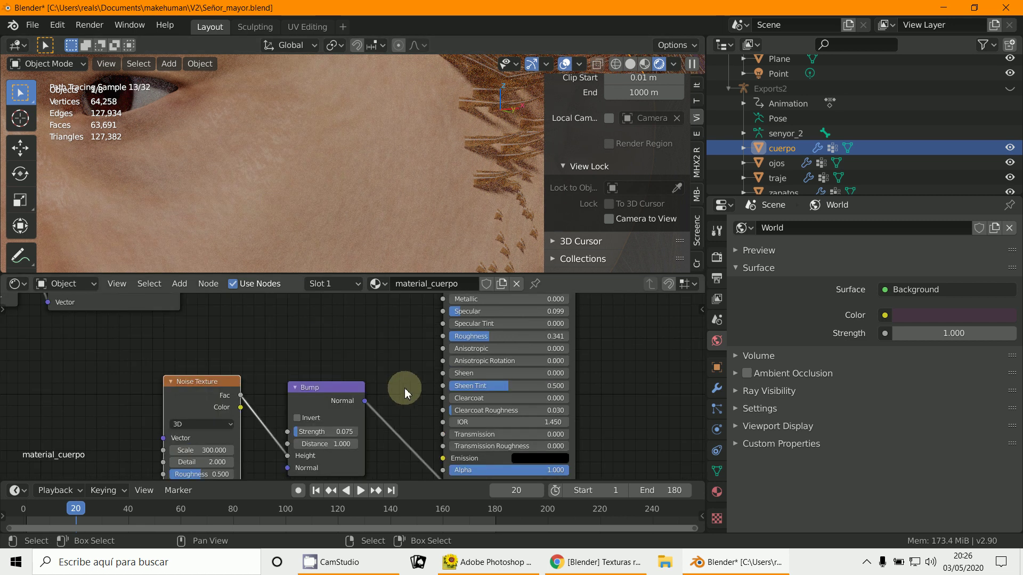
{"action": "left_click_drag", "start_coordinate": [456, 325], "coordinate": [475, 326]}
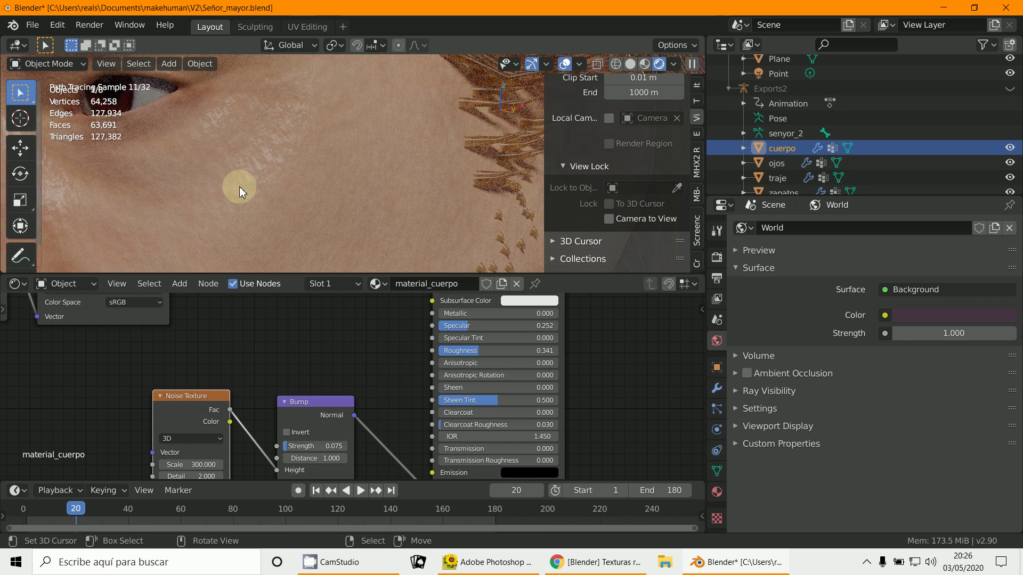
{"action": "scroll", "coordinate": [328, 418], "scroll_direction": "down", "scroll_amount": 4}
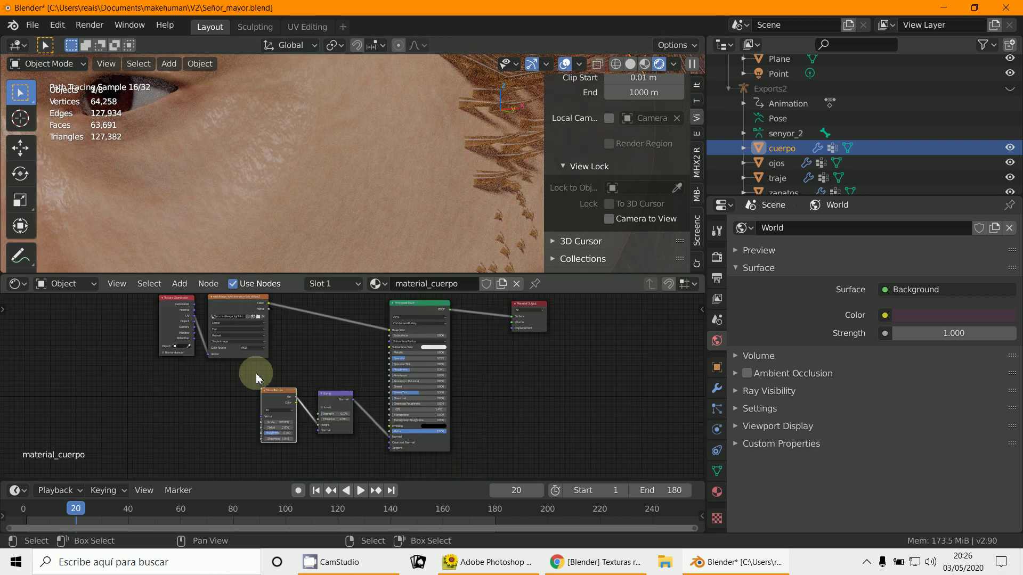
{"action": "middle_click_drag", "start_coordinate": [336, 393], "coordinate": [313, 425]}
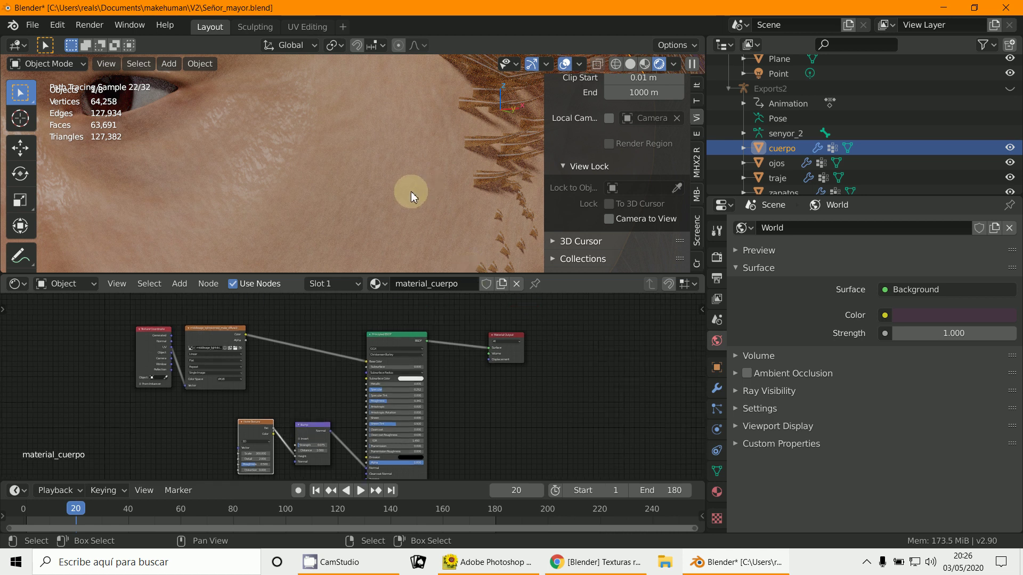
Step: Set the Principled BSDF's Subsurface to about 0.123
{"action": "scroll", "coordinate": [457, 362], "scroll_direction": "up", "scroll_amount": 2}
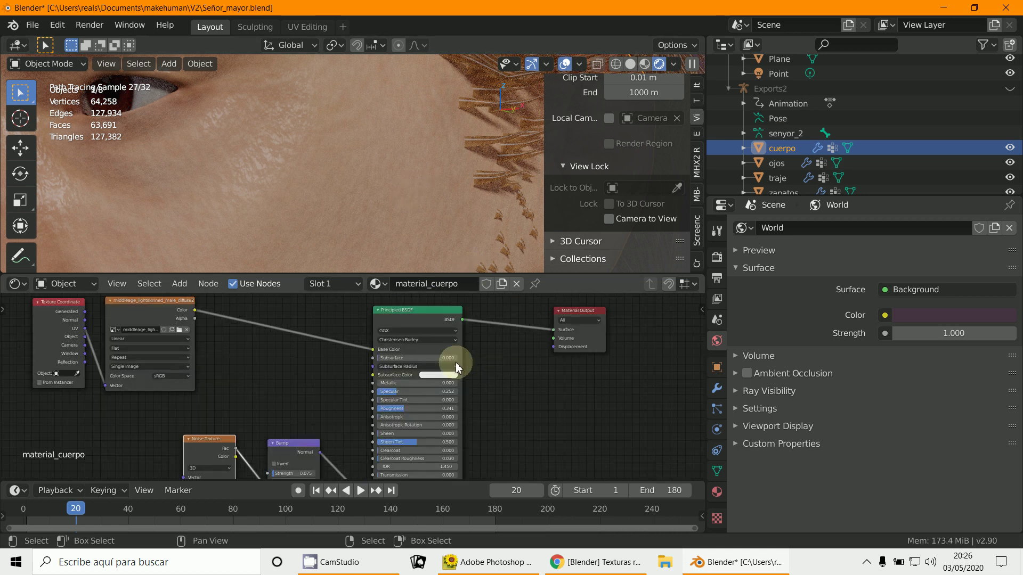
{"action": "scroll", "coordinate": [457, 364], "scroll_direction": "up", "scroll_amount": 3}
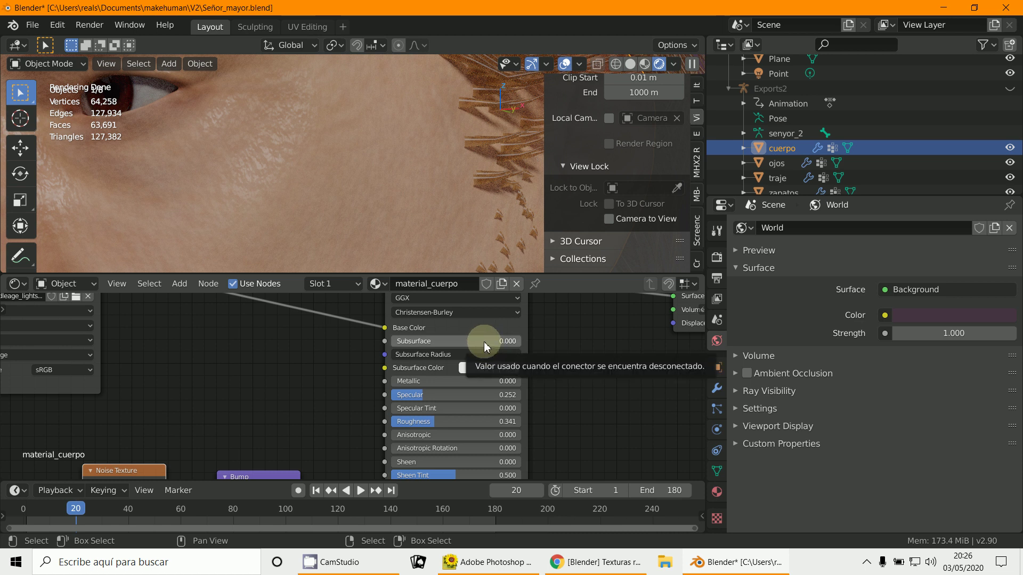
{"action": "scroll", "coordinate": [455, 149], "scroll_direction": "down", "scroll_amount": 6}
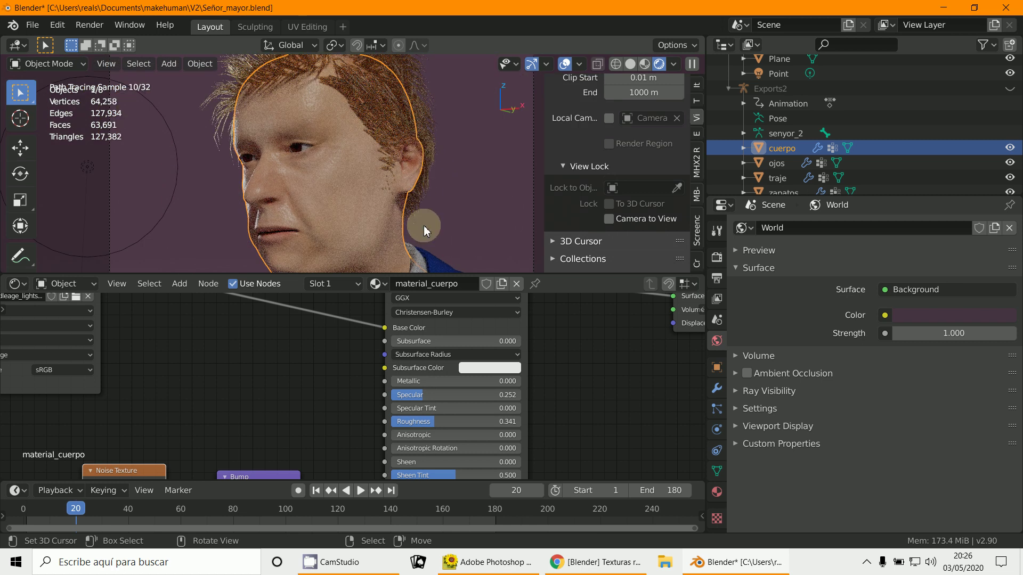
{"action": "scroll", "coordinate": [431, 349], "scroll_direction": "up", "scroll_amount": 3}
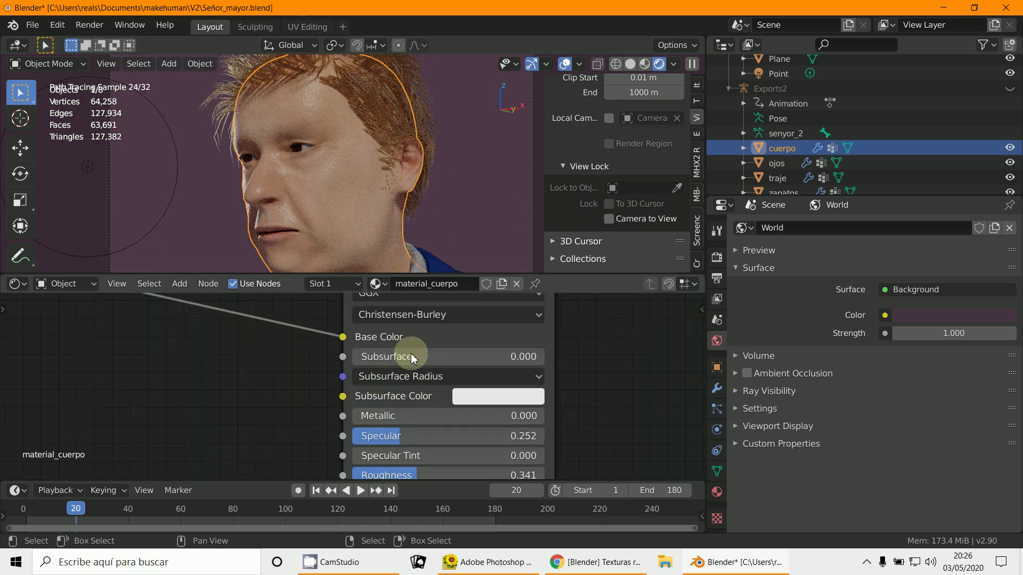
{"action": "left_click", "coordinate": [410, 355]}
{"action": "left_click", "coordinate": [294, 359]}
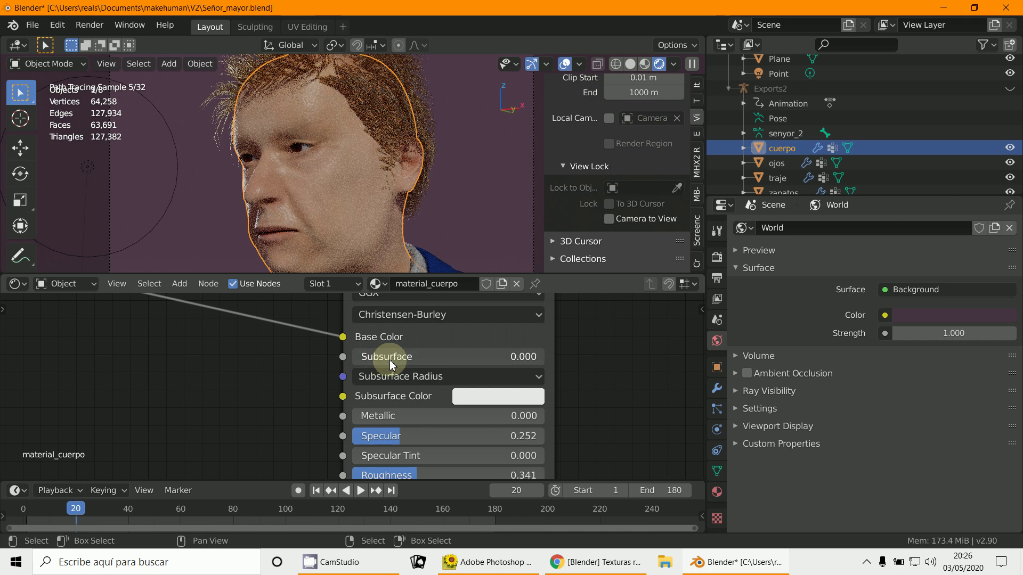
{"action": "left_click_drag", "start_coordinate": [390, 364], "coordinate": [408, 360]}
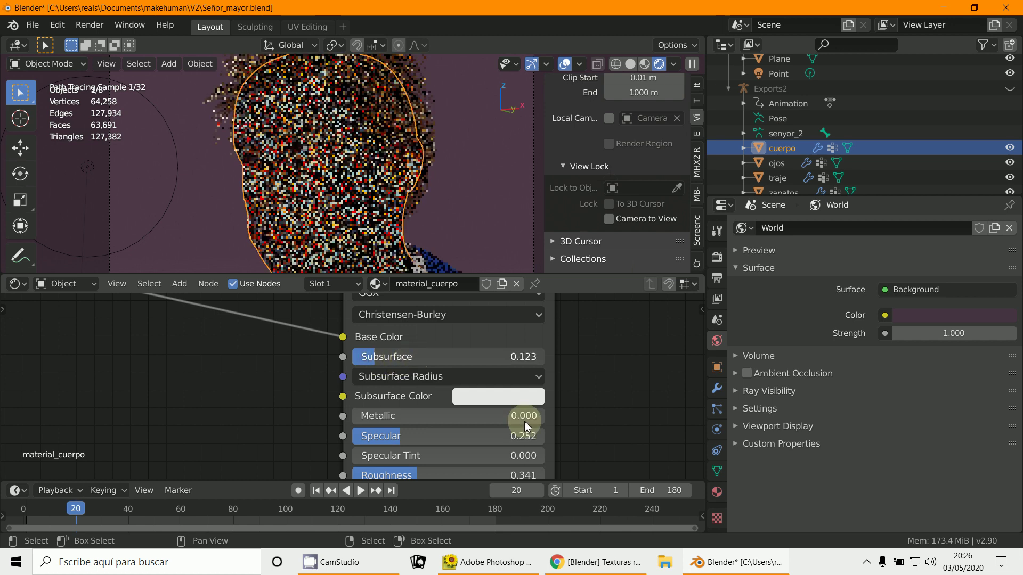
Step: Change the Principled BSDF's Subsurface Color to a light orange
{"action": "left_click", "coordinate": [509, 397]}
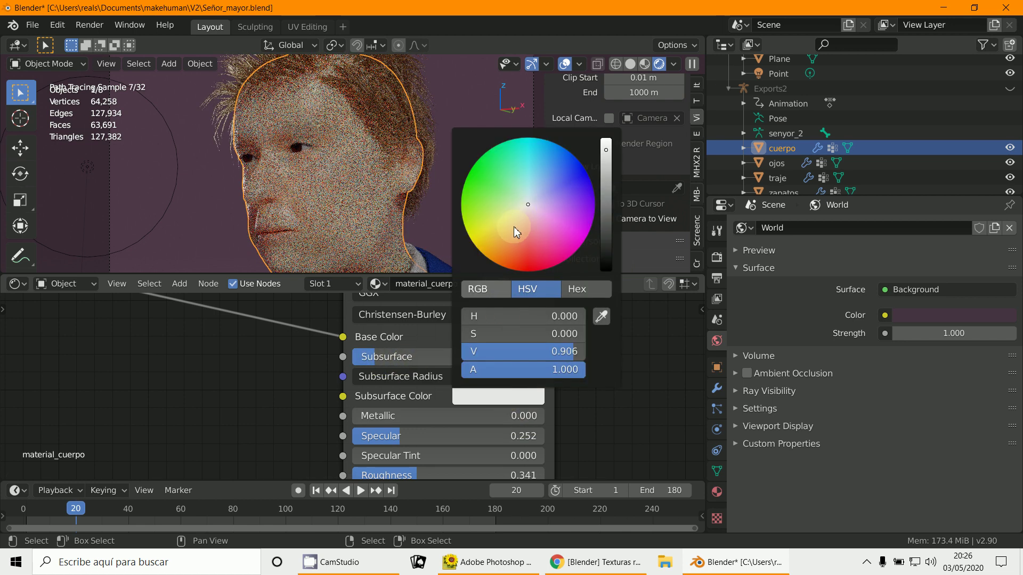
{"action": "left_click_drag", "start_coordinate": [513, 226], "coordinate": [512, 230]}
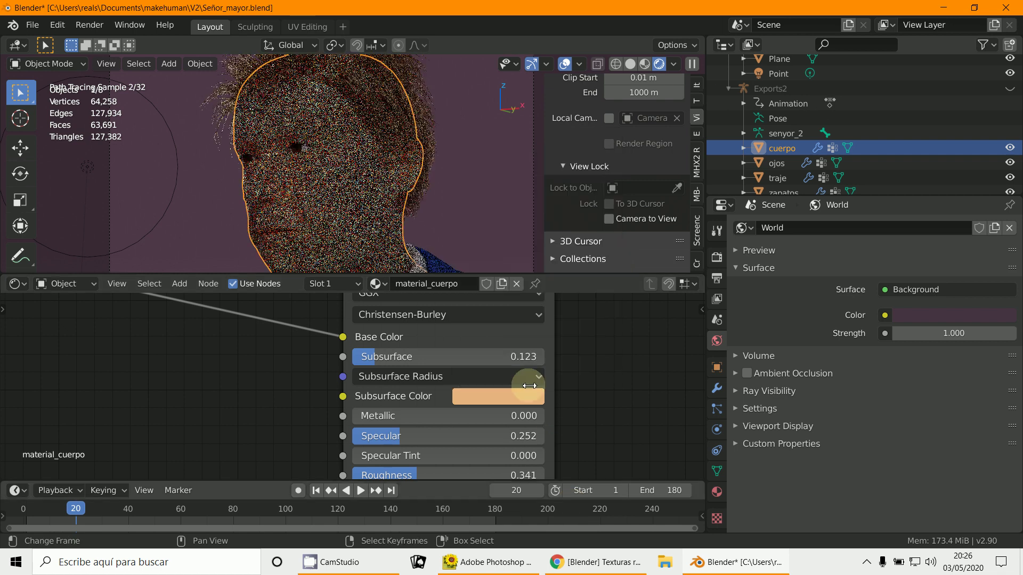
{"action": "scroll", "coordinate": [376, 193], "scroll_direction": "up", "scroll_amount": 4}
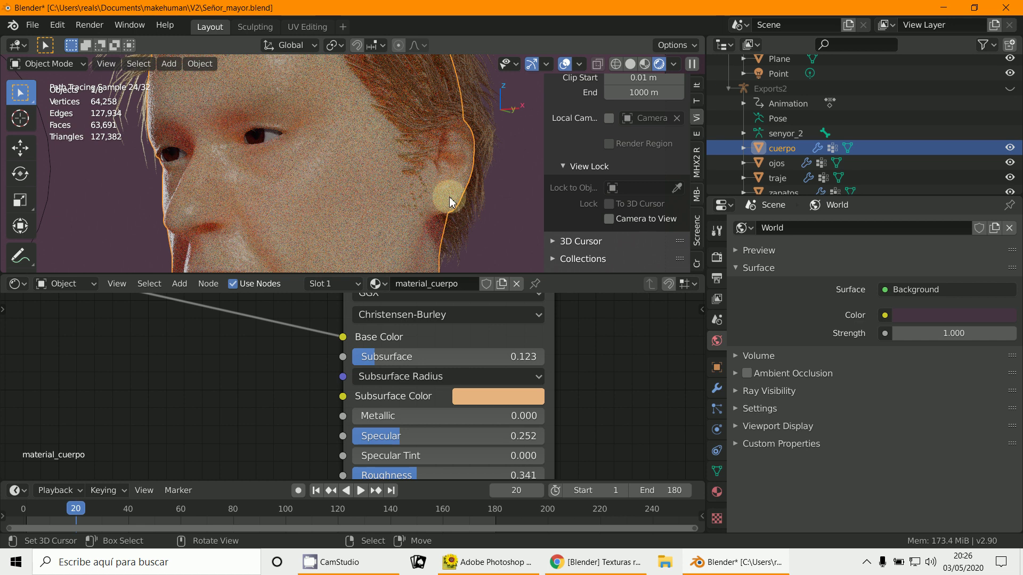
Step: Set the first value of the Principled BSDF's Subsurface Radius to 0.7
{"action": "left_click", "coordinate": [441, 376]}
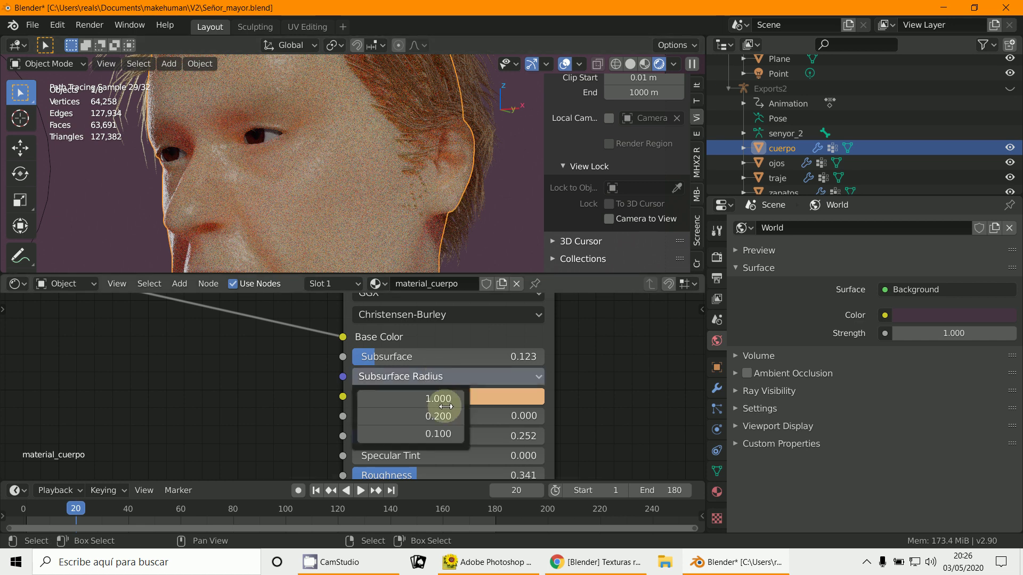
{"action": "left_click", "coordinate": [422, 403]}
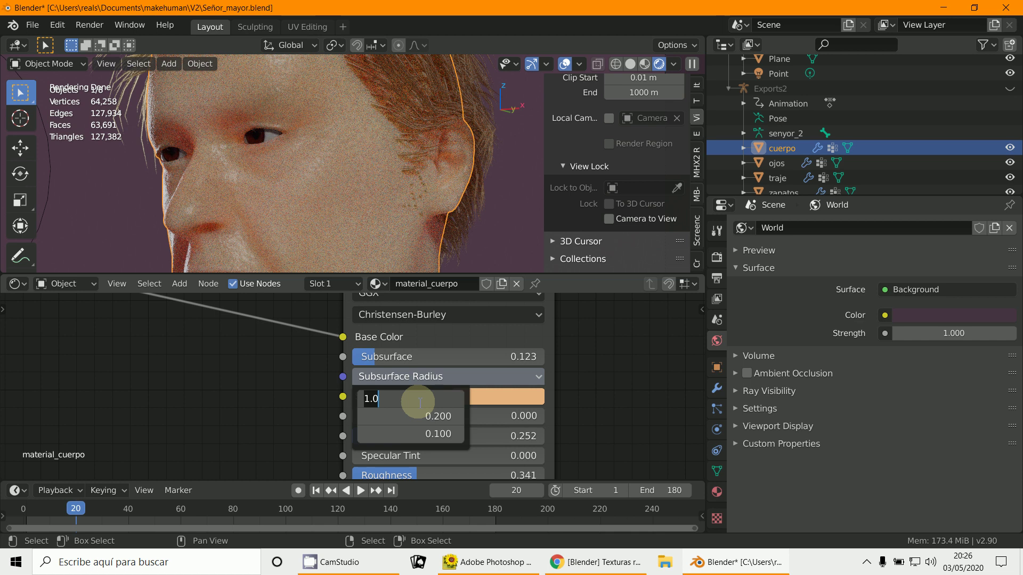
{"action": "type", "text": "0.7"}
{"action": "key", "text": "Return"}
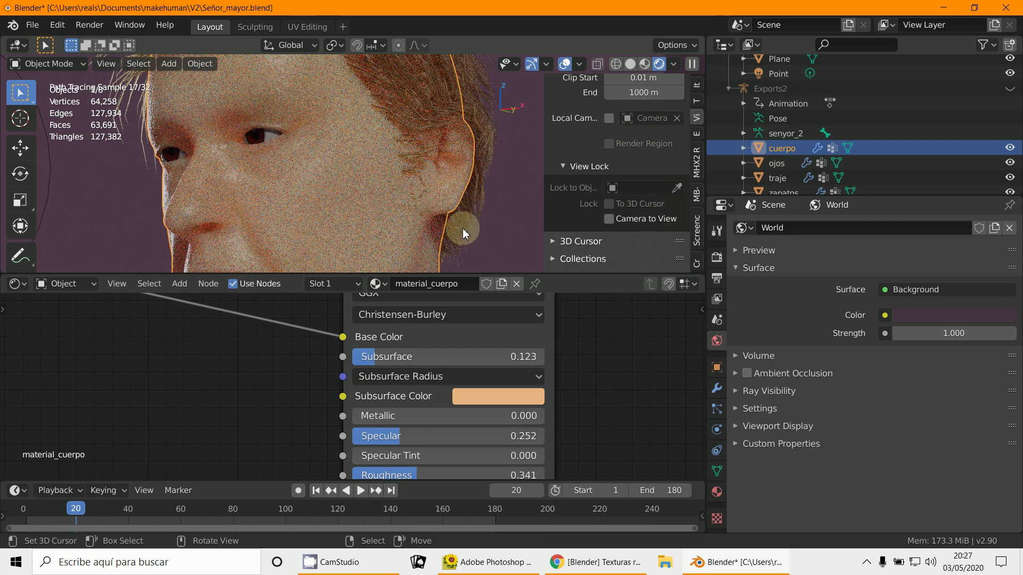
Step: Move the point light to the ear side of the head, working from the top view in solid shading, and return to the camera view
{"action": "scroll", "coordinate": [462, 228], "scroll_direction": "down", "scroll_amount": 3}
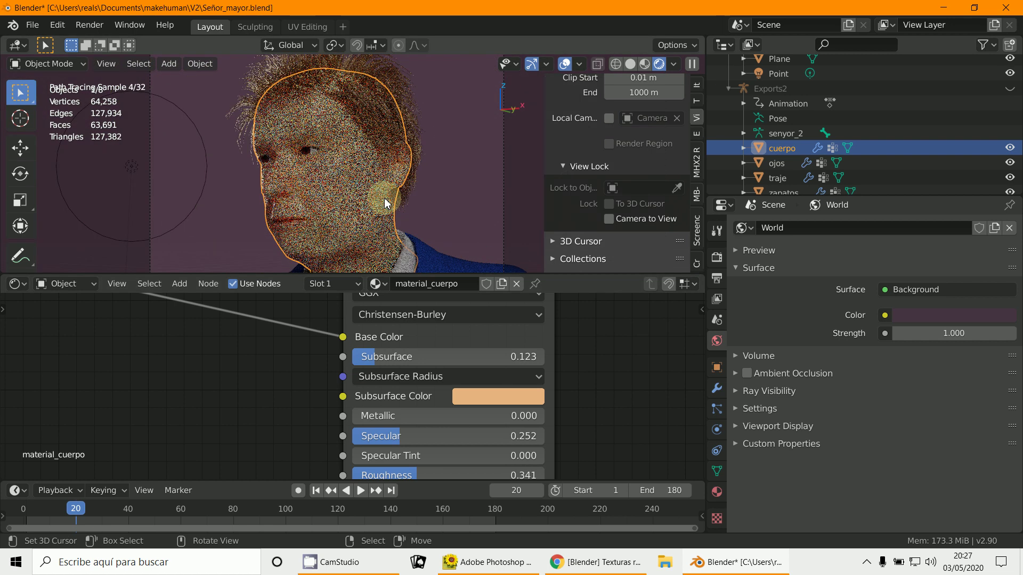
{"action": "key", "text": "KP_7"}
{"action": "key", "text": "z"}
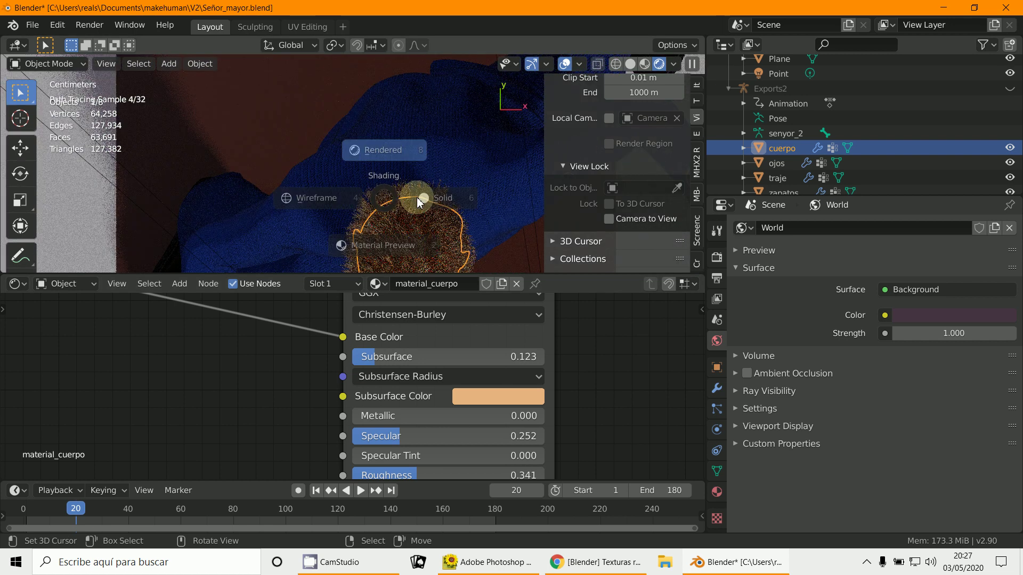
{"action": "left_click", "coordinate": [628, 63]}
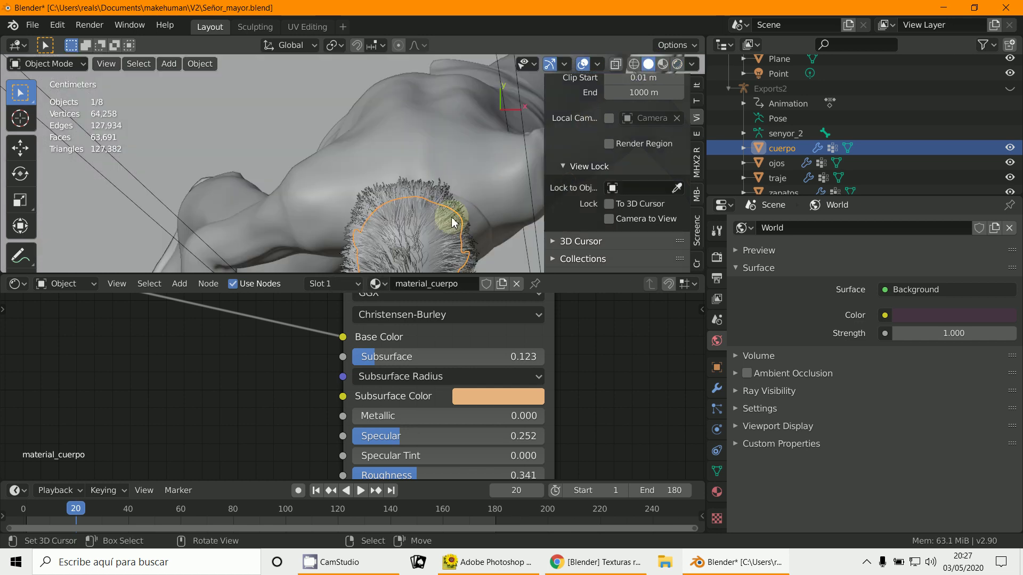
{"action": "left_click_drag", "start_coordinate": [219, 108], "coordinate": [377, 124]}
{"action": "key", "text": "KP_0"}
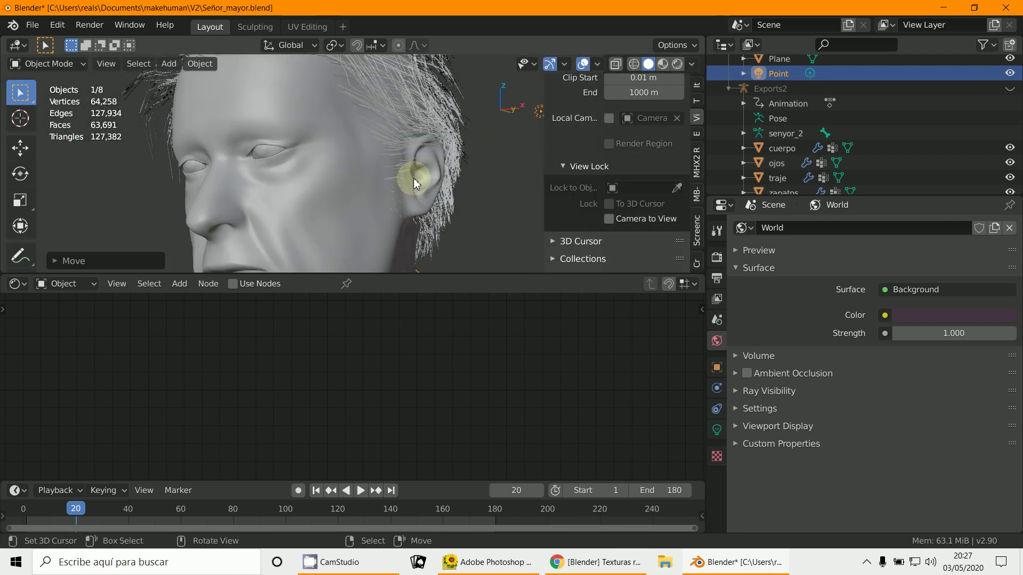
Step: Render the current frame, inspect the face in the render result, and minimize the render window
{"action": "key", "text": "F12"}
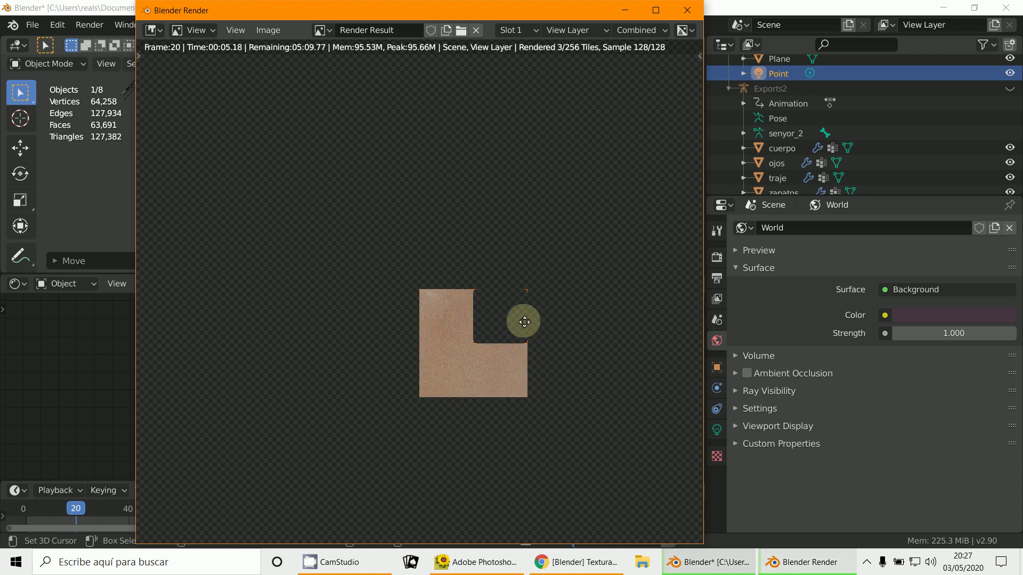
{"action": "middle_click_drag", "start_coordinate": [522, 318], "coordinate": [414, 284]}
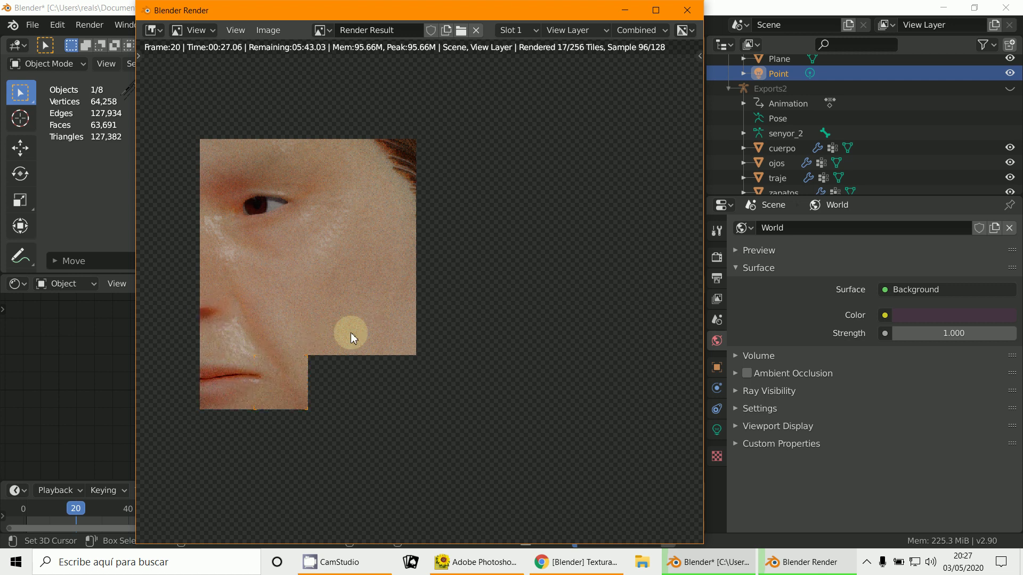
{"action": "left_click", "coordinate": [630, 10]}
{"action": "left_click", "coordinate": [630, 12]}
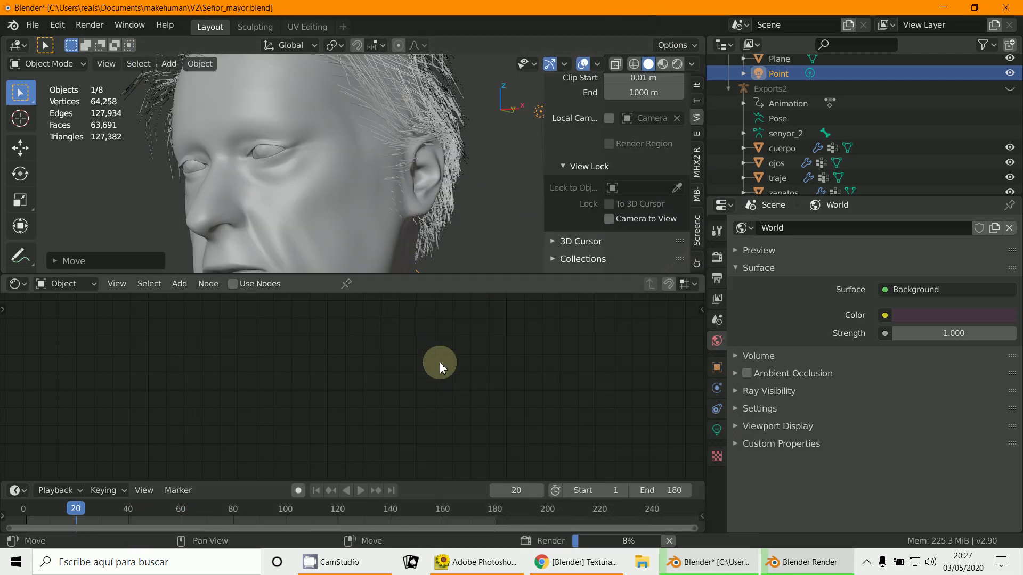
Step: Select the cuerpo body object and show the overall node tree of its material_cuerpo material
{"action": "right_click", "coordinate": [473, 211]}
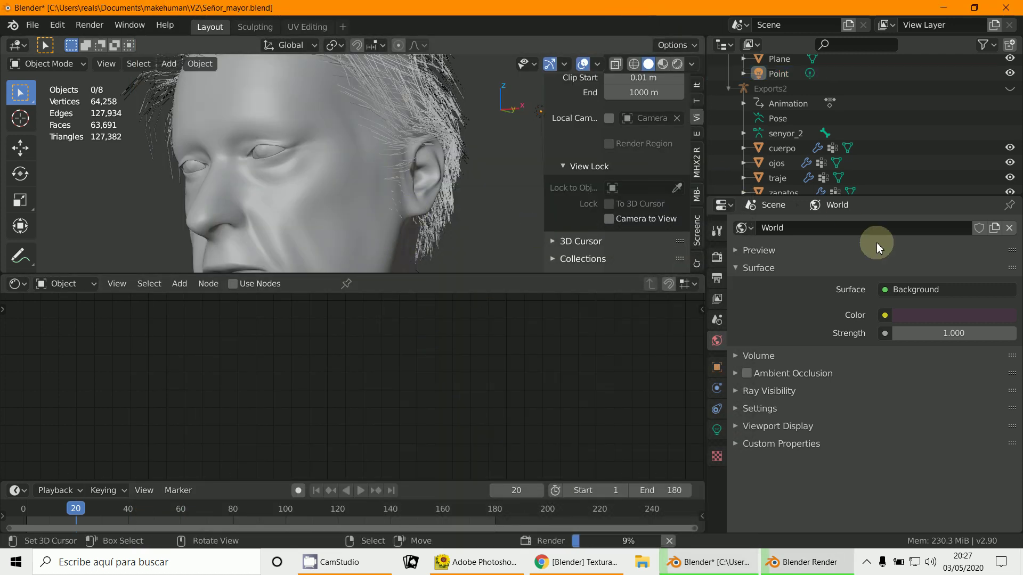
{"action": "left_click", "coordinate": [779, 148]}
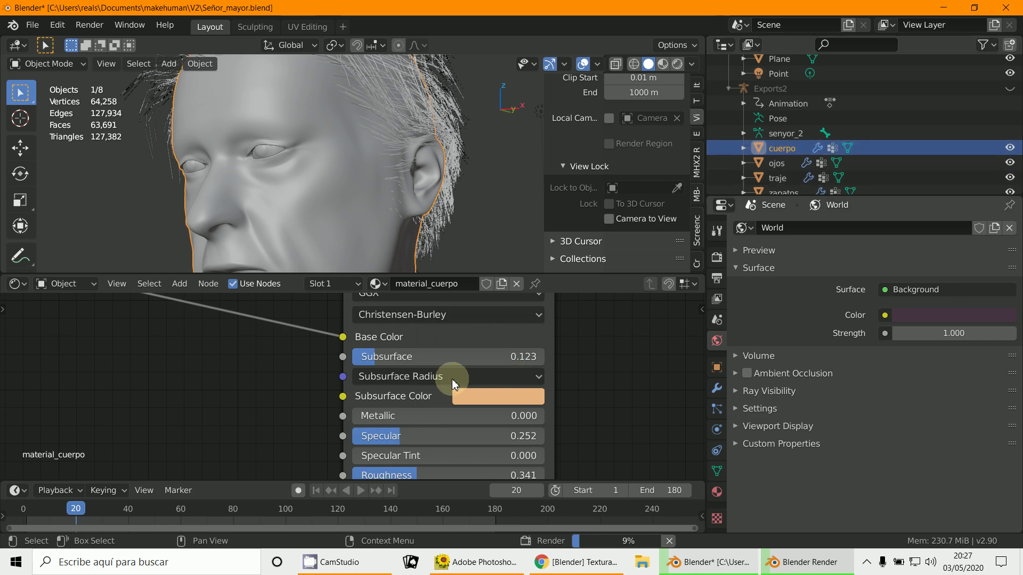
{"action": "scroll", "coordinate": [489, 416], "scroll_direction": "down", "scroll_amount": 6}
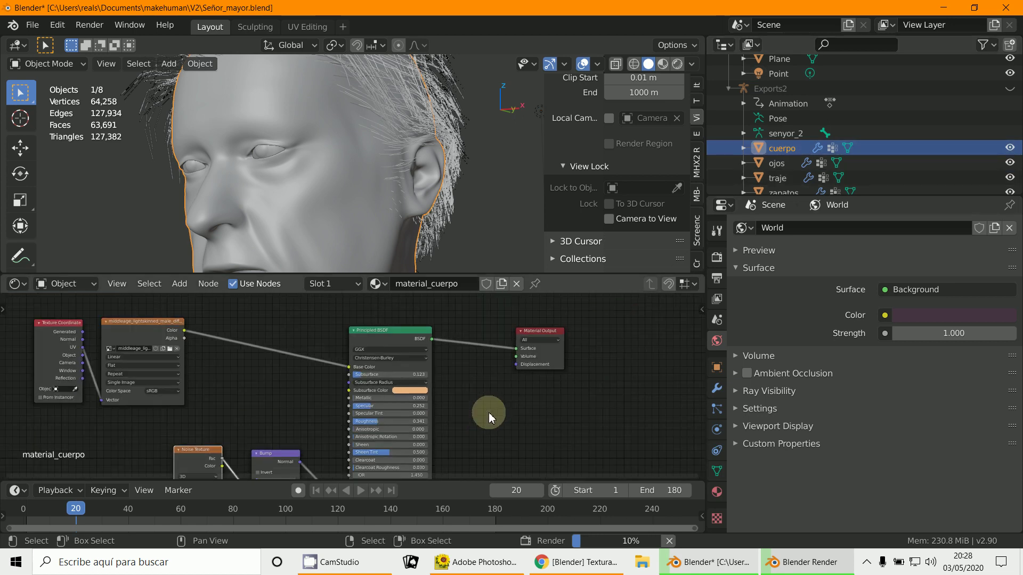
{"action": "middle_click_drag", "start_coordinate": [531, 421], "coordinate": [571, 430]}
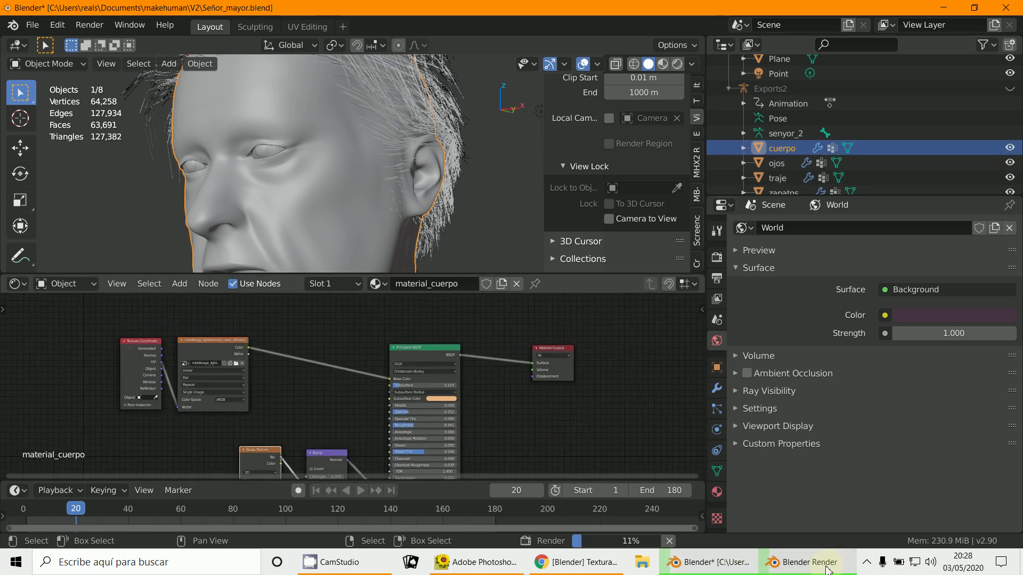
Step: Bring up the render in progress and examine the skin around the cheek and ear, briefly consulting the foro3d.com texture thread in Chrome
{"action": "left_click", "coordinate": [826, 569]}
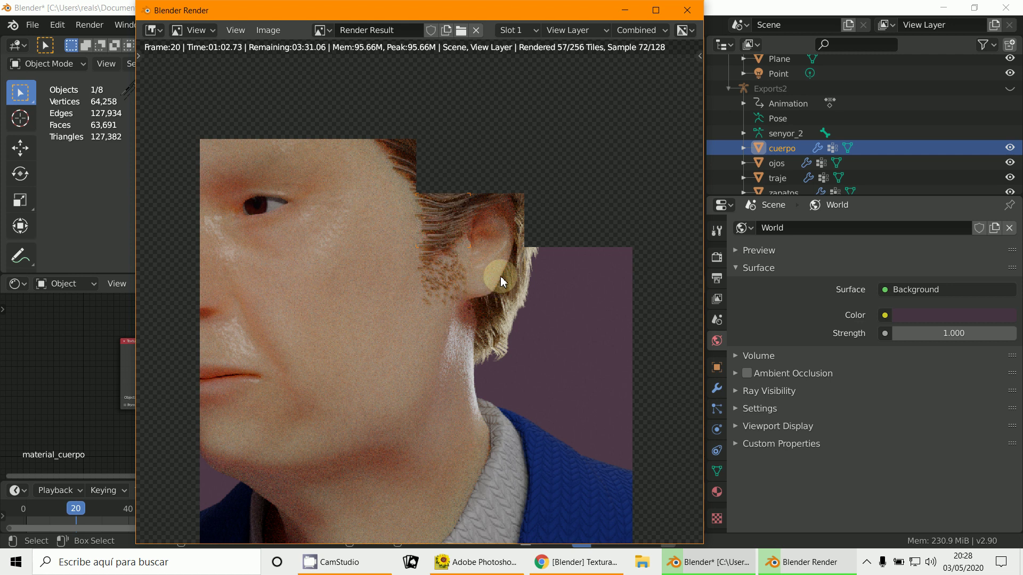
{"action": "scroll", "coordinate": [489, 314], "scroll_direction": "up", "scroll_amount": 1}
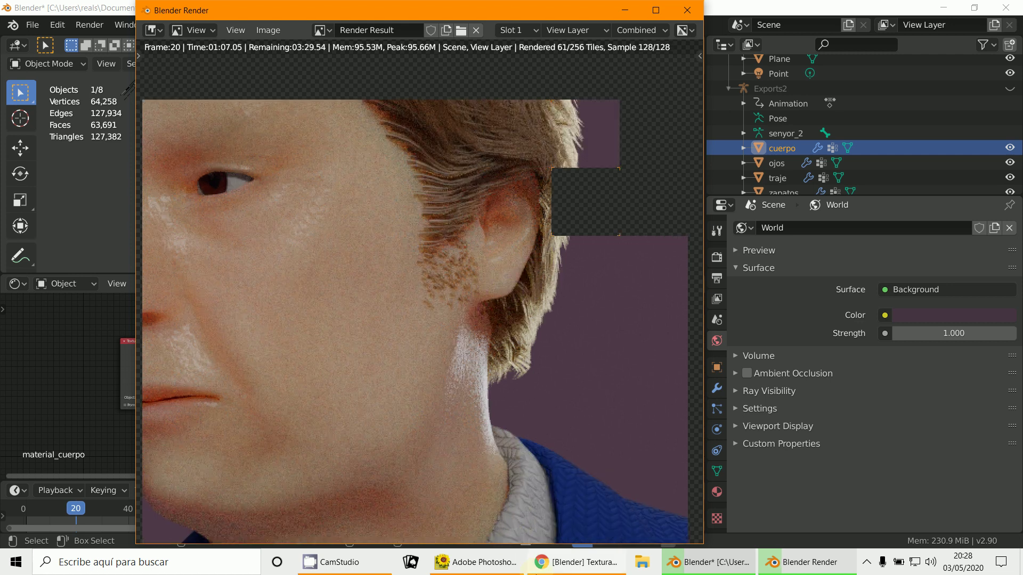
{"action": "left_click", "coordinate": [579, 568]}
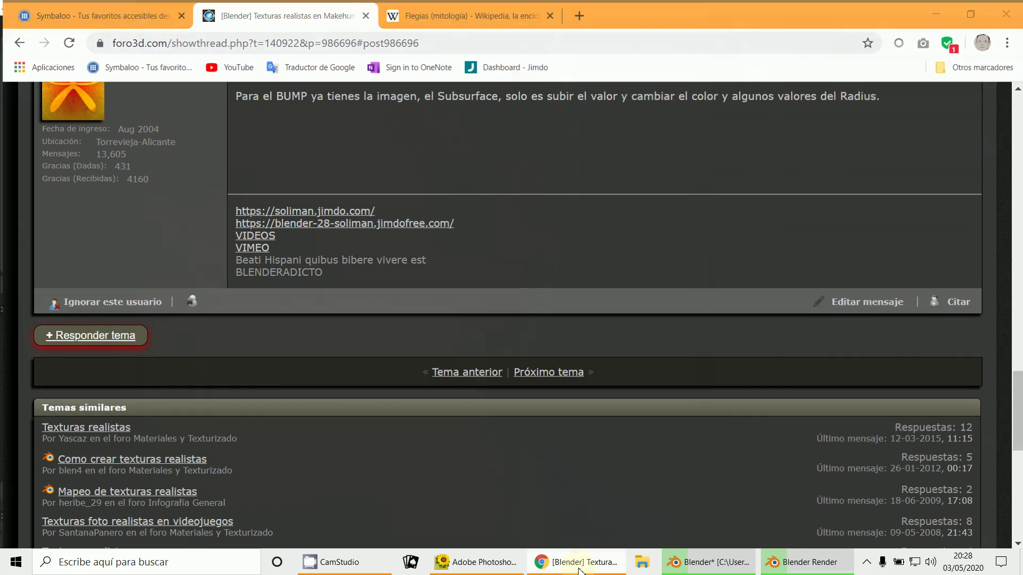
{"action": "left_click", "coordinate": [579, 567]}
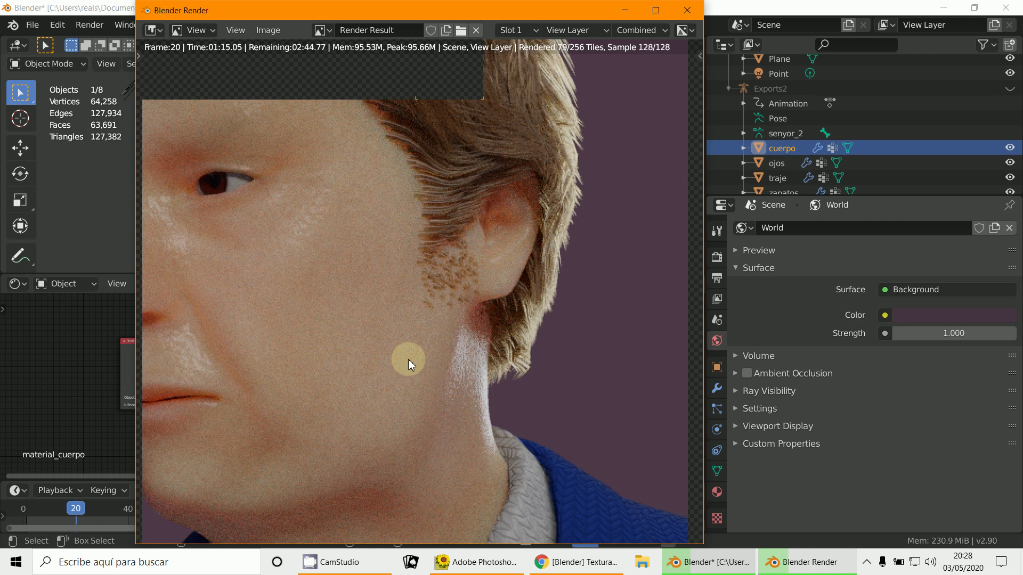
{"action": "scroll", "coordinate": [379, 389], "scroll_direction": "down", "scroll_amount": 1}
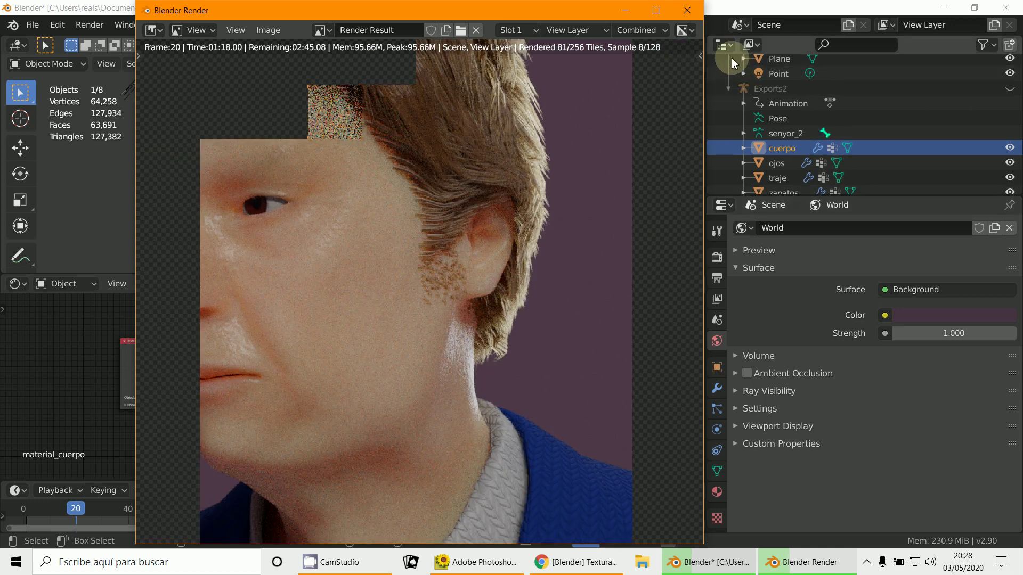
Step: Return to the render window and examine the ear and neck up close, followed by the whole head
{"action": "left_click", "coordinate": [729, 44]}
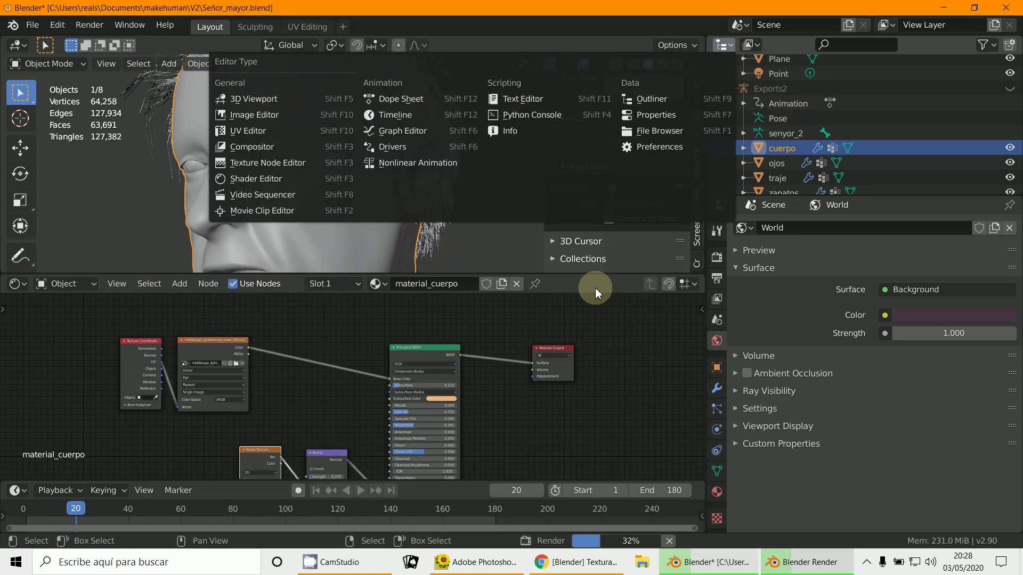
{"action": "left_click", "coordinate": [788, 566]}
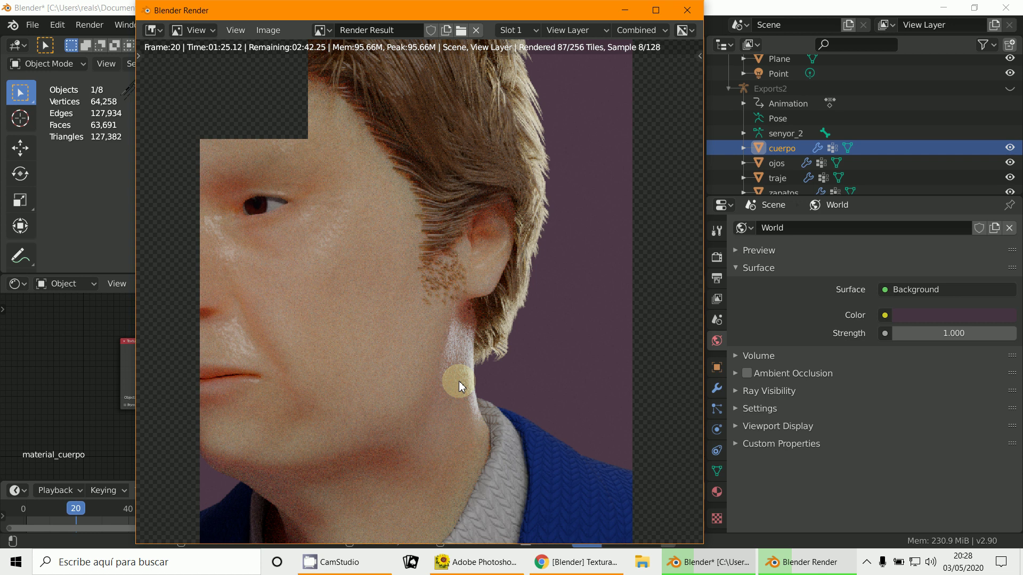
{"action": "scroll", "coordinate": [459, 382], "scroll_direction": "up", "scroll_amount": 2}
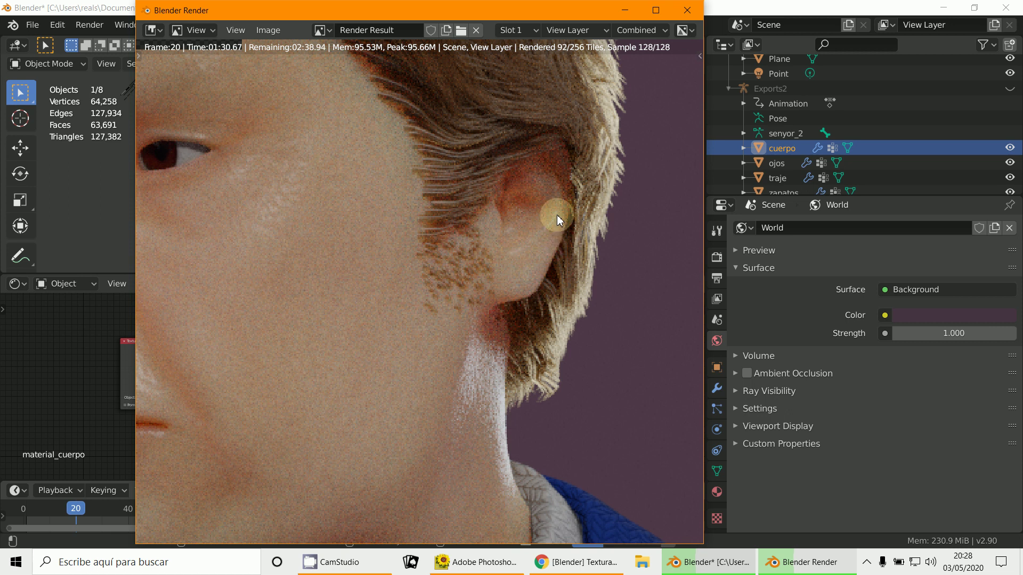
{"action": "scroll", "coordinate": [405, 321], "scroll_direction": "down", "scroll_amount": 3}
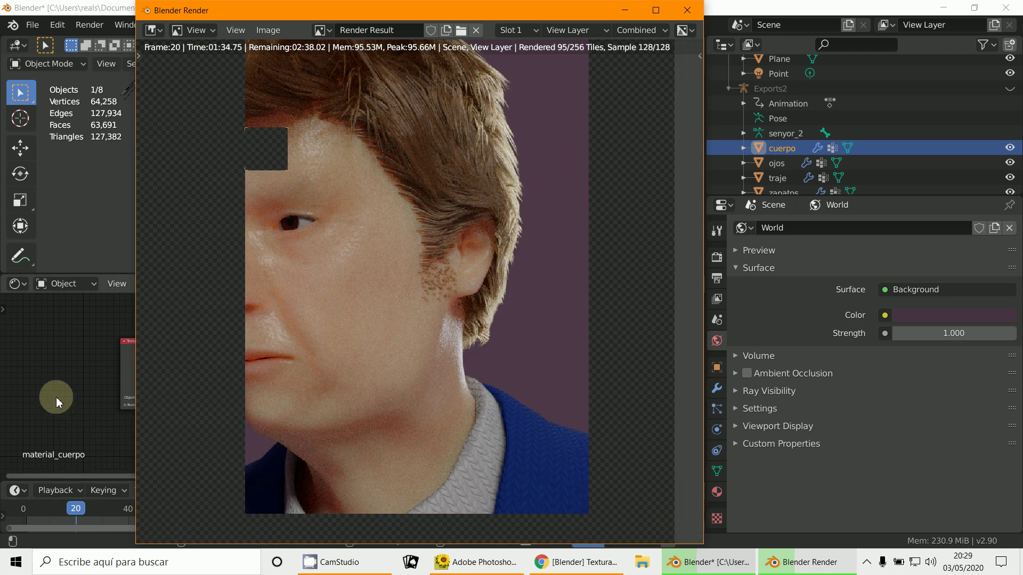
Step: Check the Subsurface and Specular settings of material_cuerpo's Principled BSDF up close, and return to the render
{"action": "left_click", "coordinate": [56, 397]}
{"action": "scroll", "coordinate": [433, 417], "scroll_direction": "up", "scroll_amount": 4}
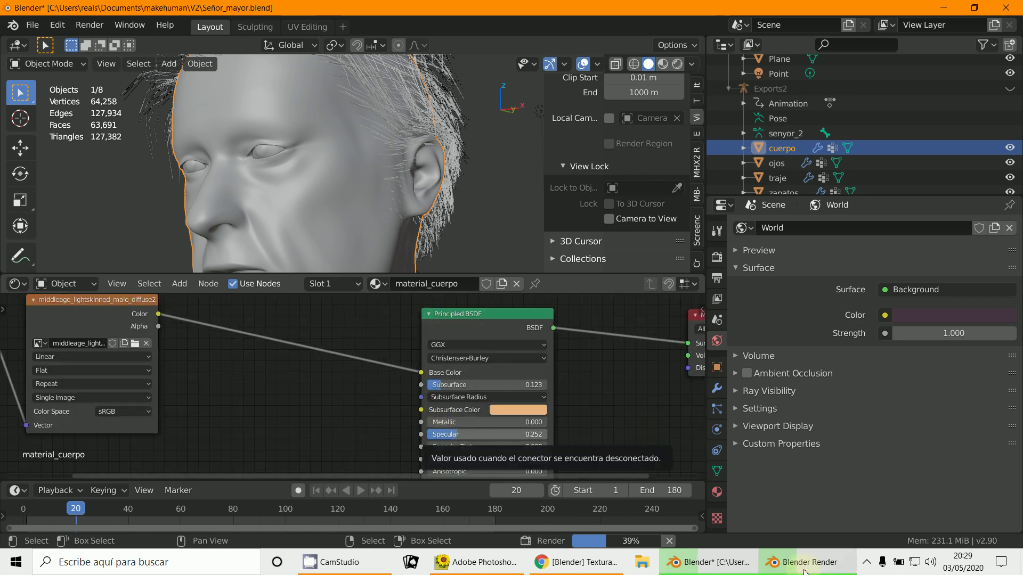
{"action": "key", "text": "F11"}
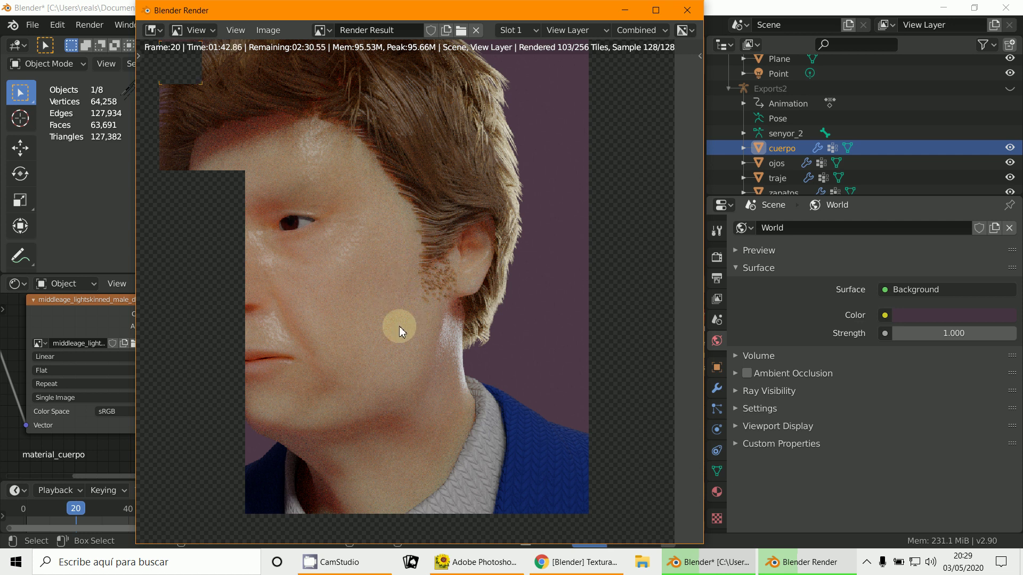